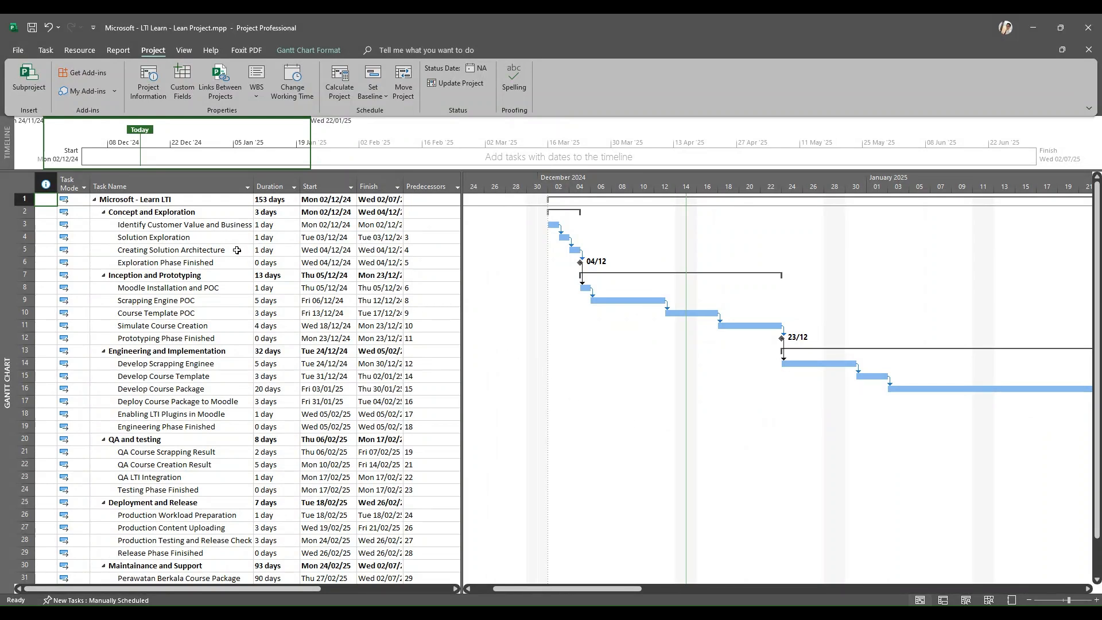
# - Open the project information and the baseline options for the project
pyautogui.click(158, 77)
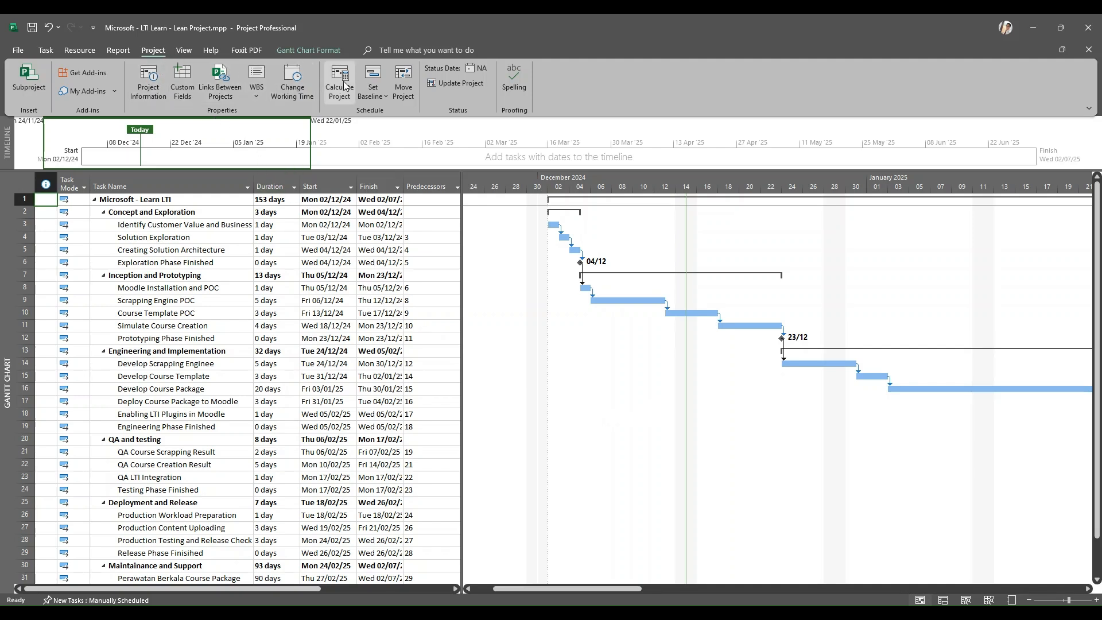
pyautogui.click(393, 112)
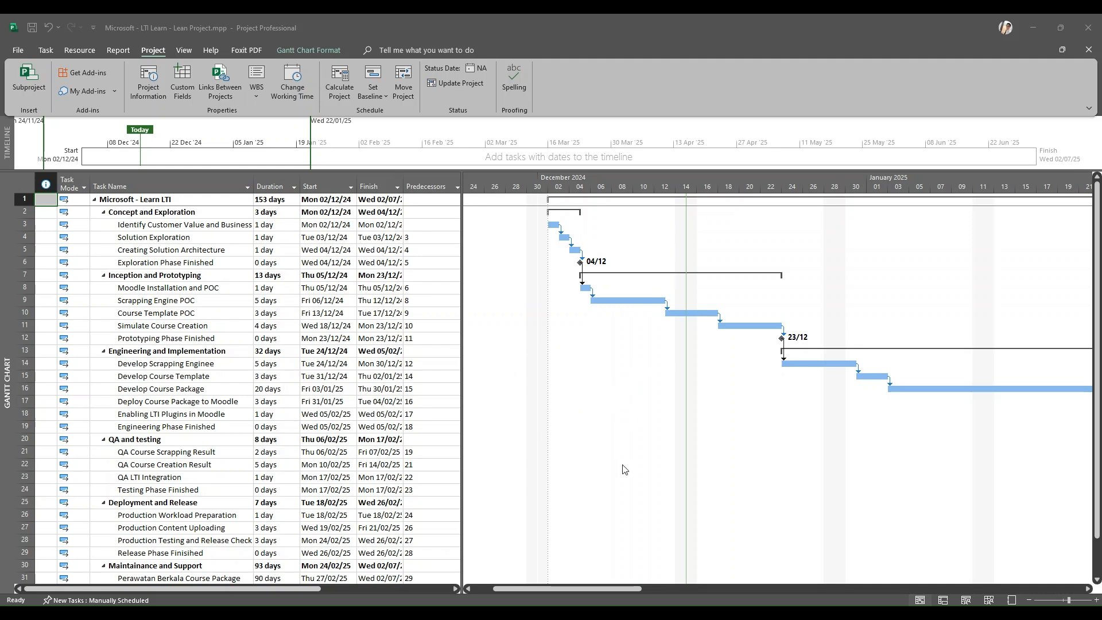
# - Apply the working time changes to the project calendar, then set the project baseline from the rescheduled task dates
pyautogui.click(638, 470)
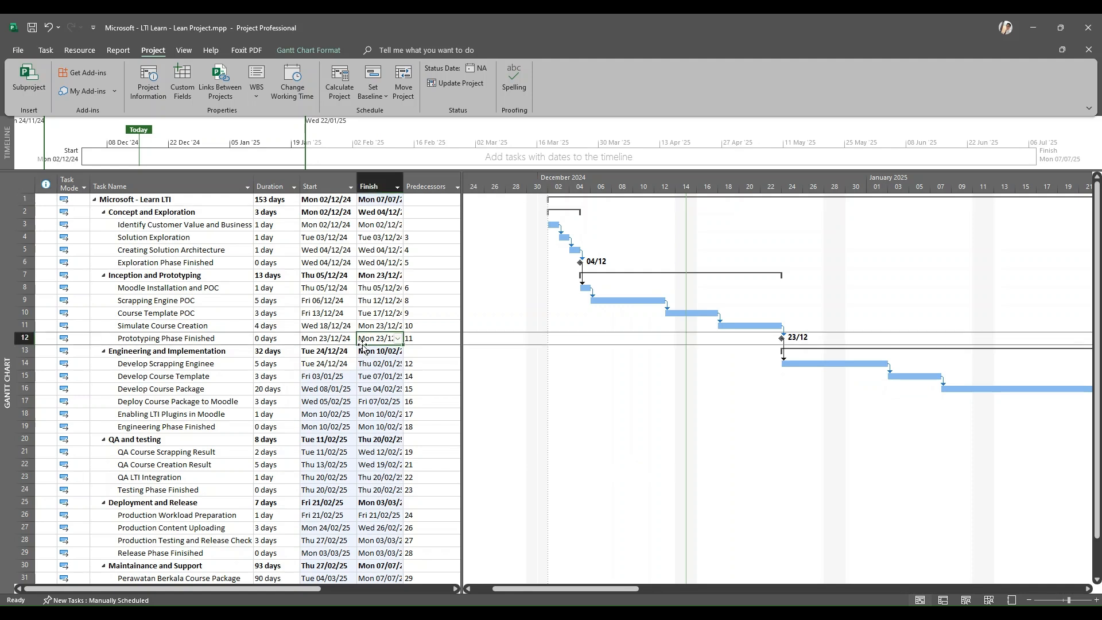
pyautogui.click(428, 407)
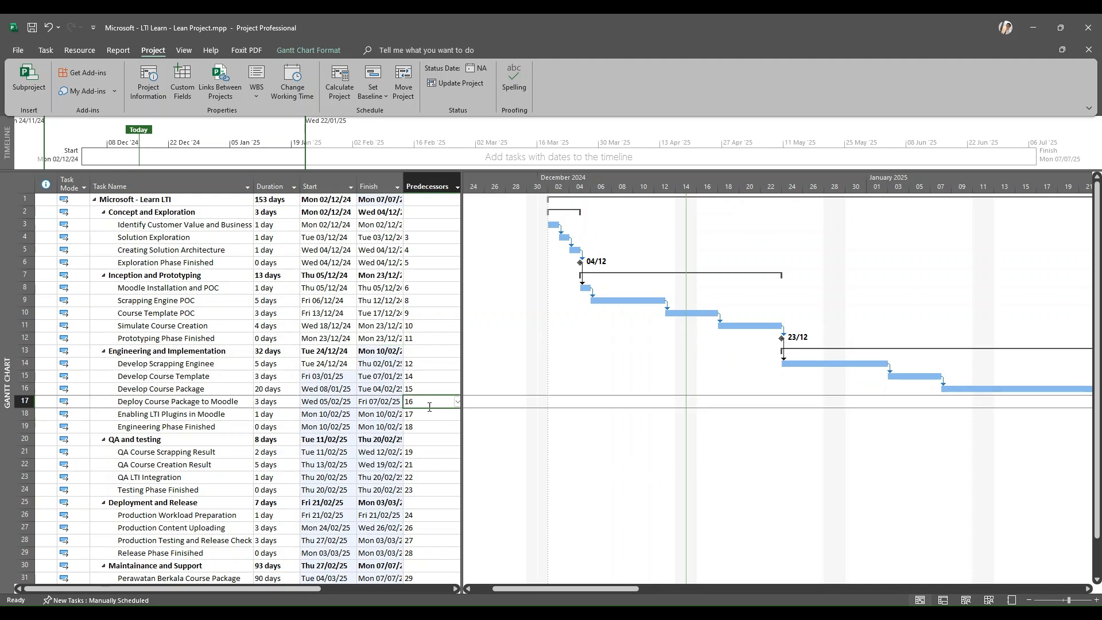
pyautogui.click(361, 351)
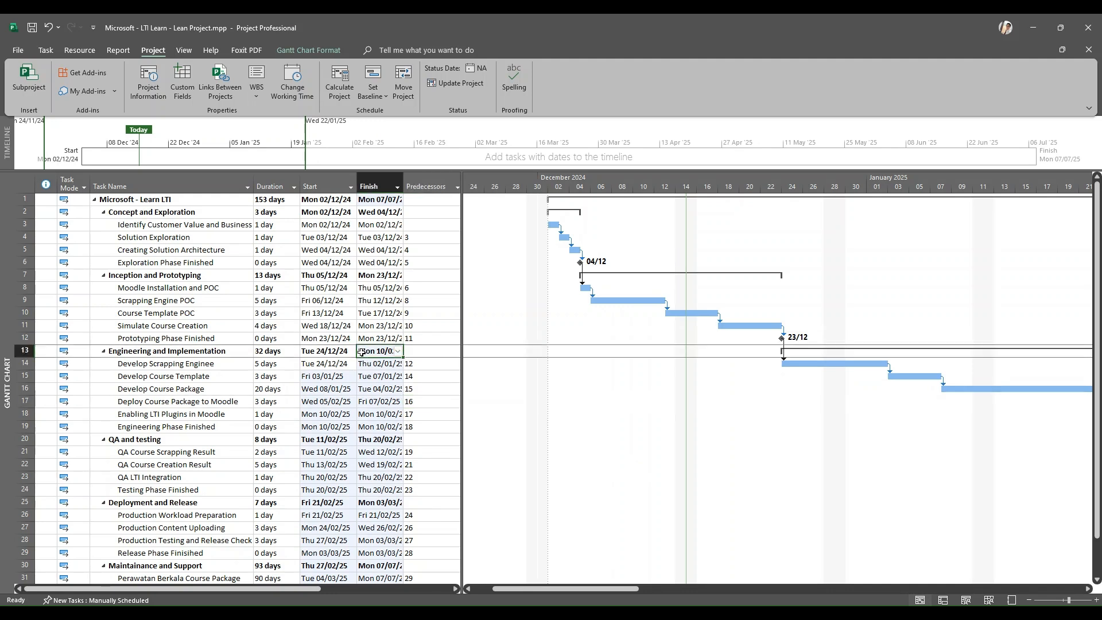
pyautogui.click(383, 115)
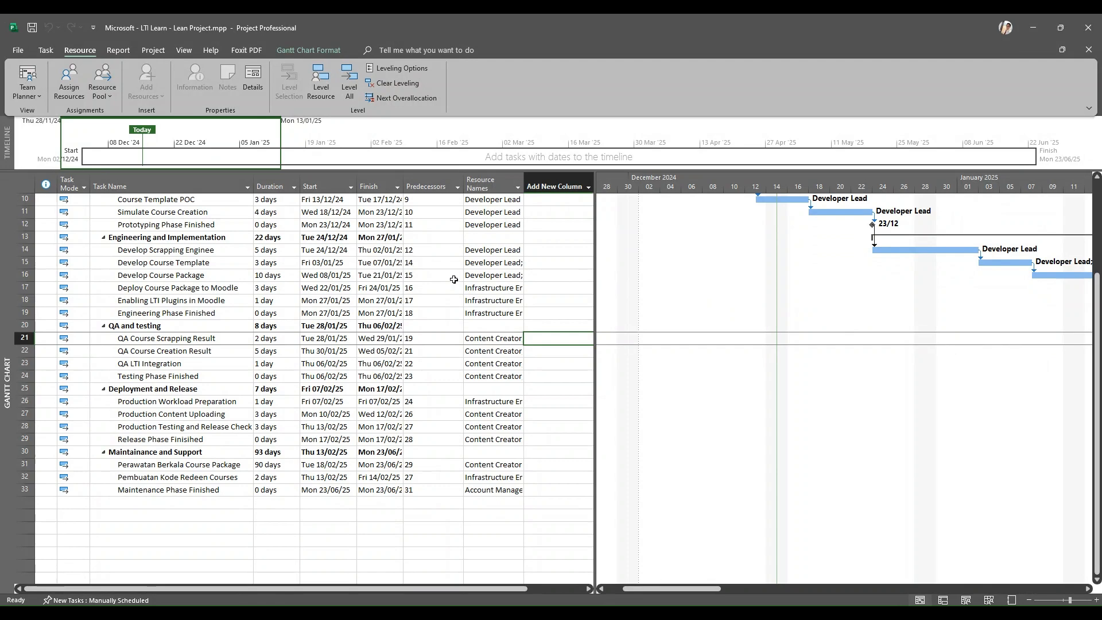
# - Switch to the Task Usage view and widen its table area and the Task Name column
pyautogui.scroll(3, 141, 290)
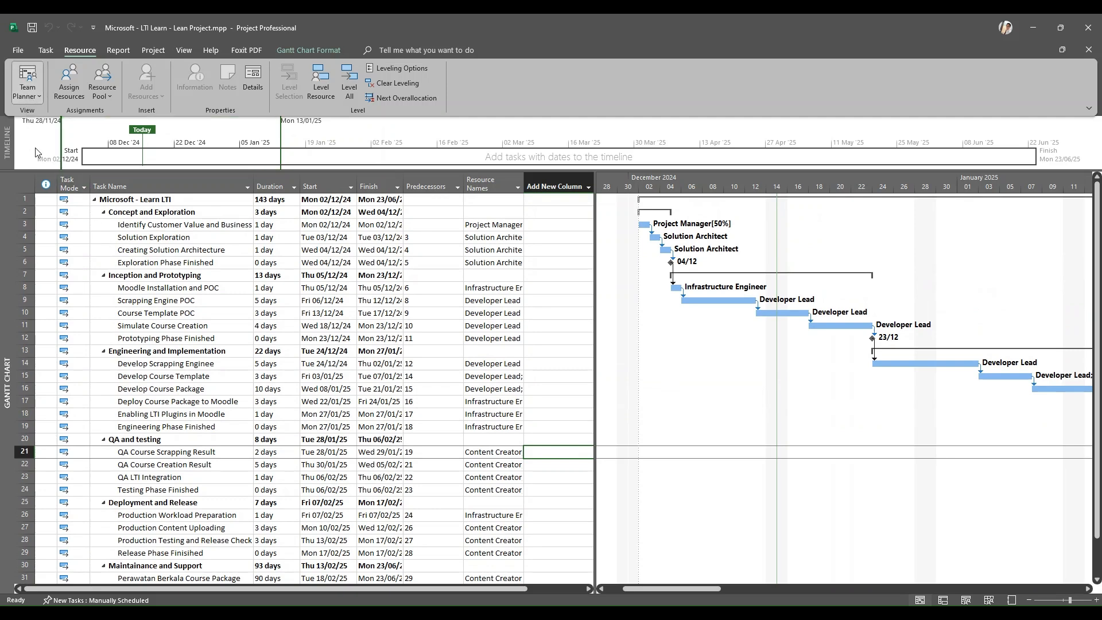
pyautogui.click(43, 243)
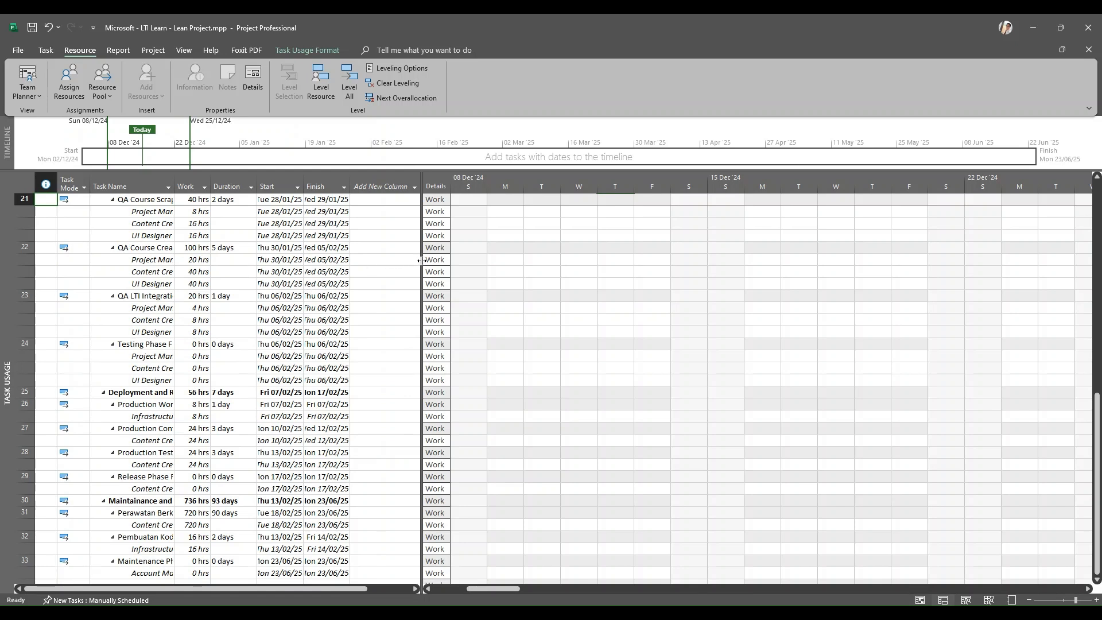
pyautogui.moveTo(532, 263); pyautogui.dragTo(546, 263)
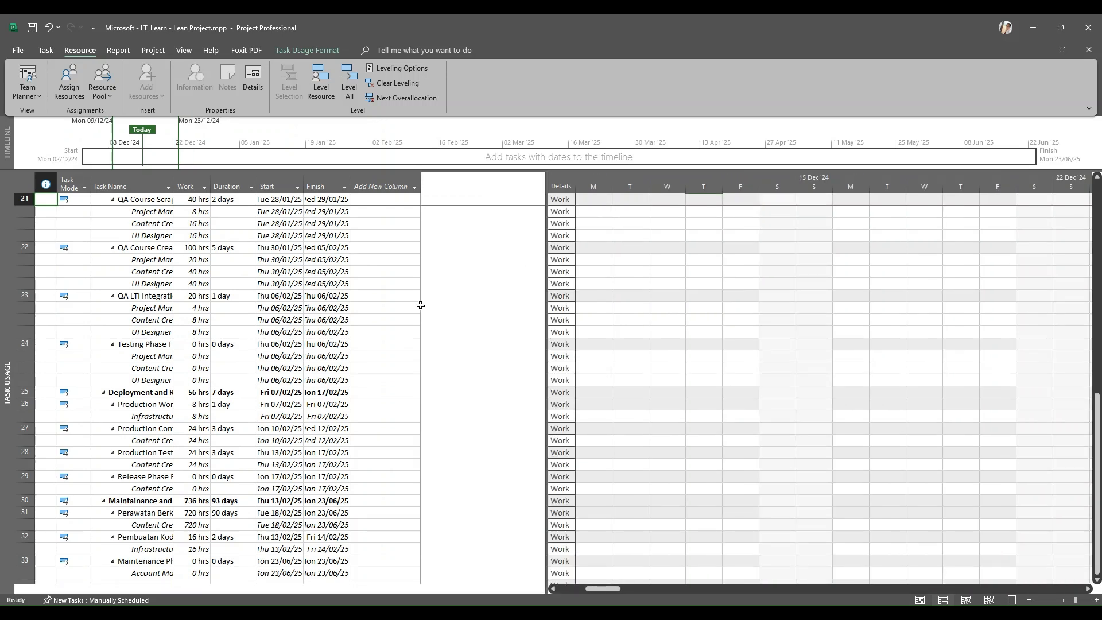
pyautogui.scroll(9, 195, 250)
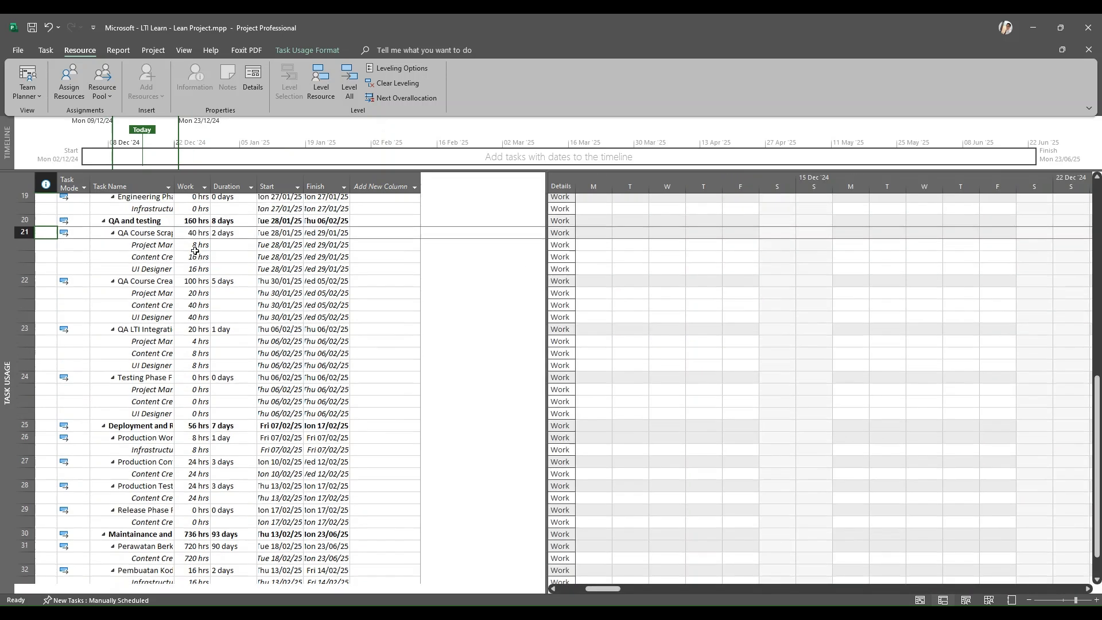
pyautogui.scroll(4, 195, 250)
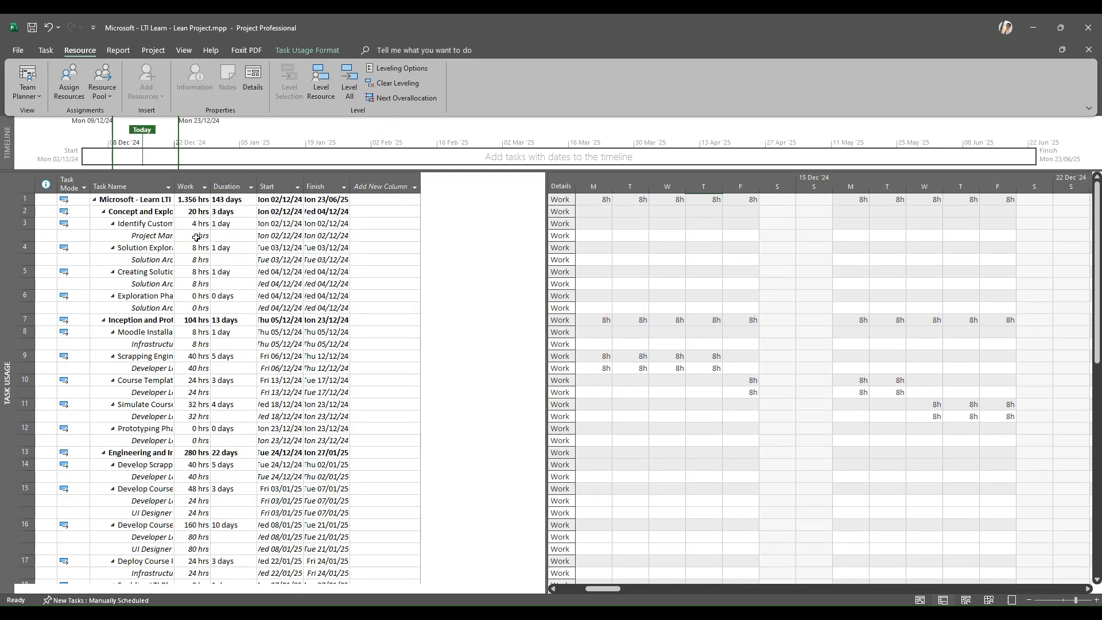
pyautogui.moveTo(175, 186); pyautogui.dragTo(198, 182)
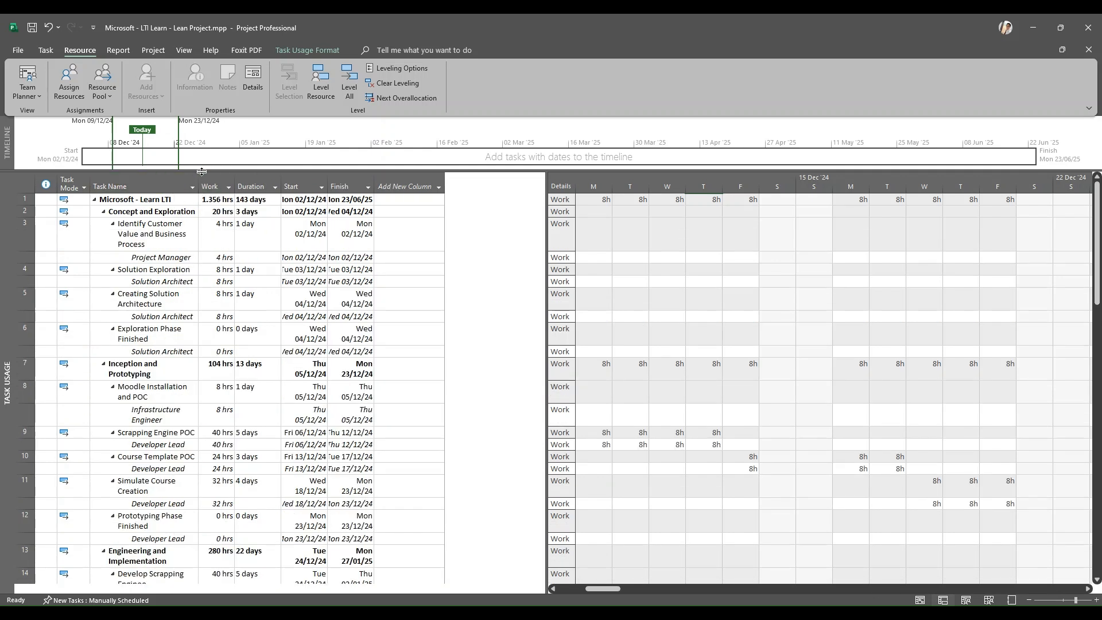
pyautogui.moveTo(198, 181); pyautogui.dragTo(180, 182)
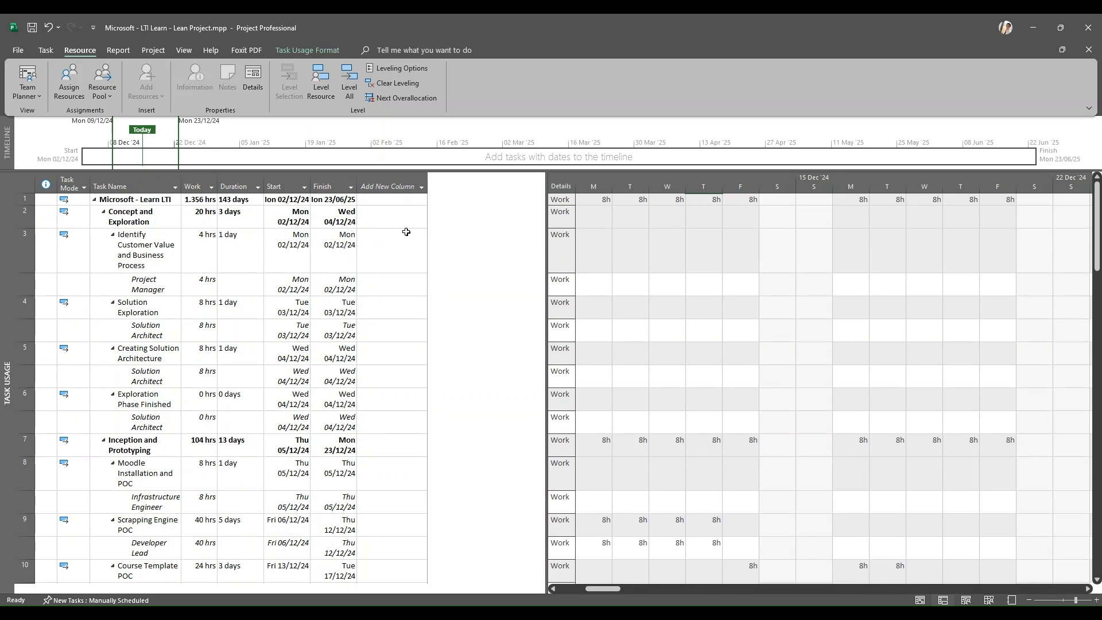
# - Add Baseline Start and Baseline Finish columns after the Finish column of the task usage table
pyautogui.click(419, 186)
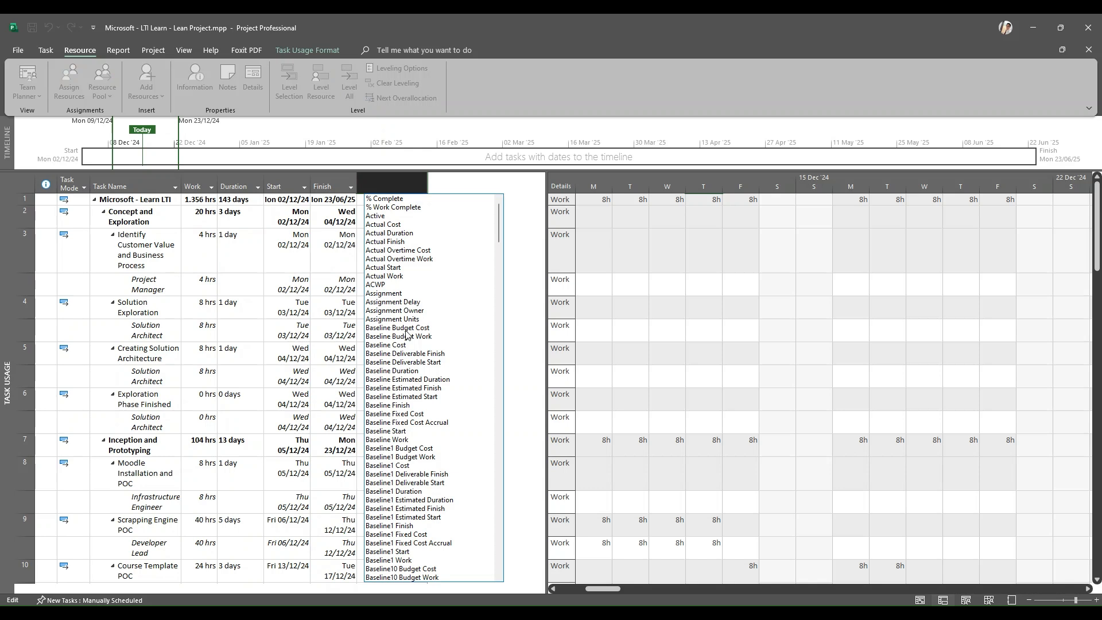
pyautogui.press('Escape')
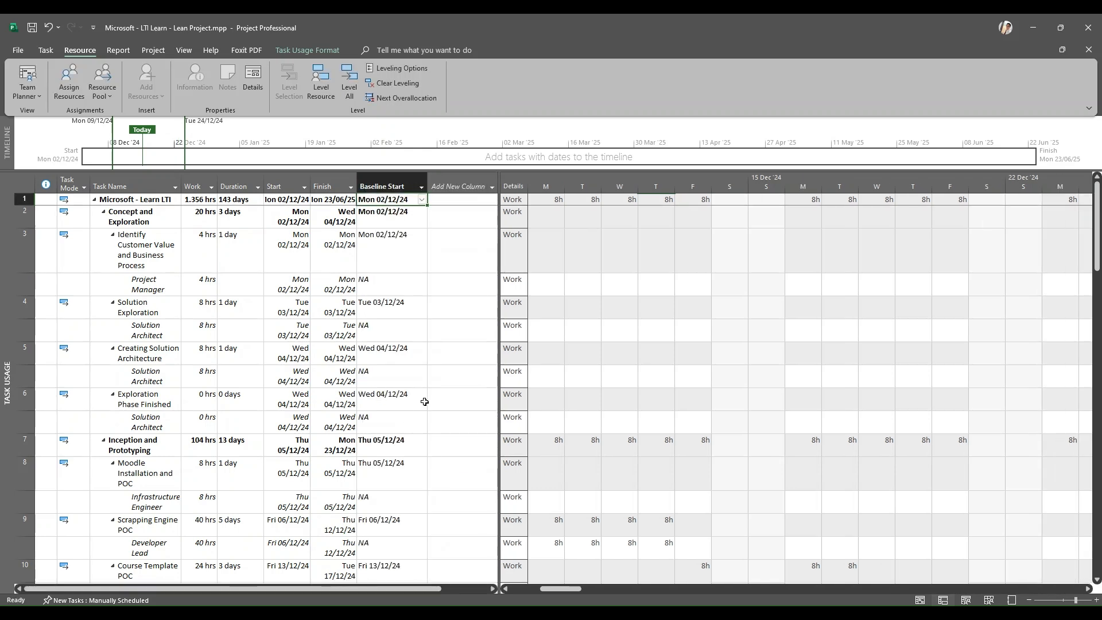
pyautogui.click(485, 188)
pyautogui.write('Base')
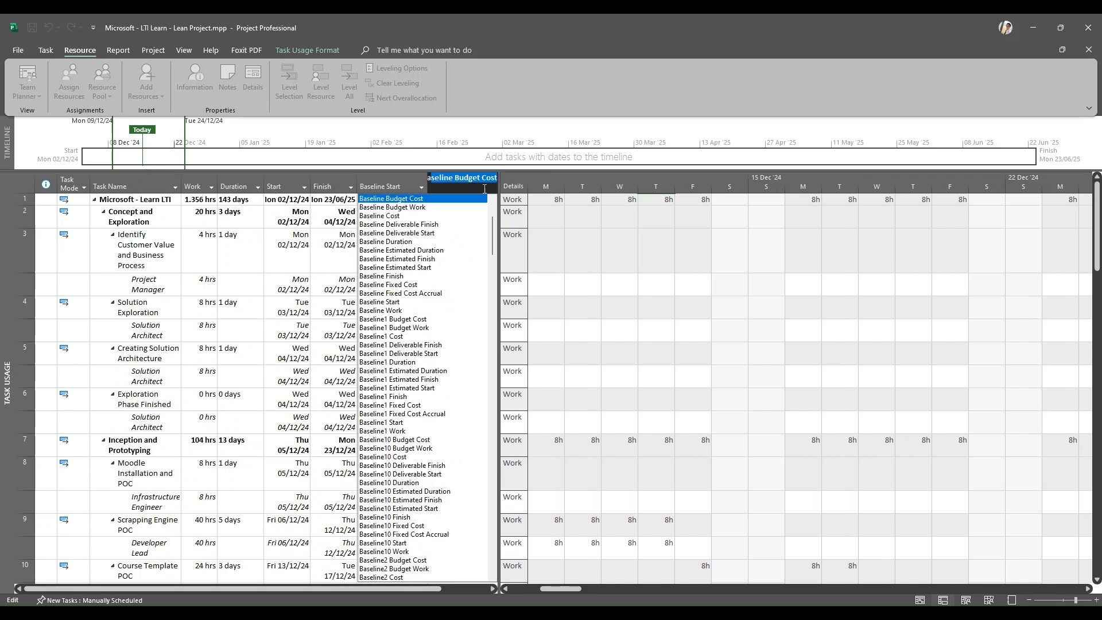
pyautogui.write('line ')
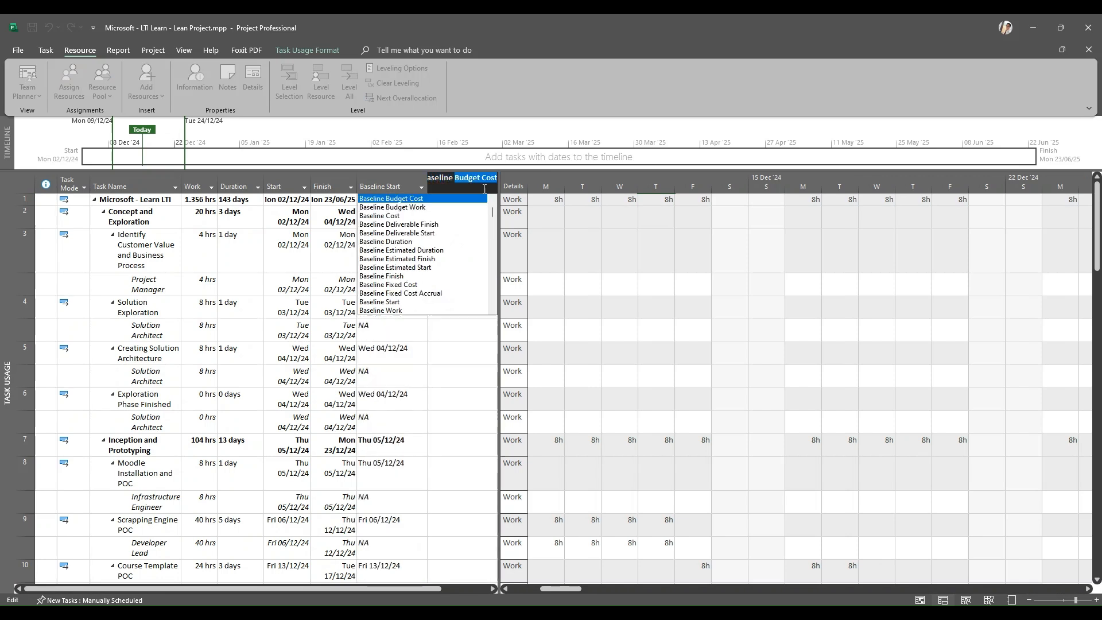
pyautogui.write('Finish')
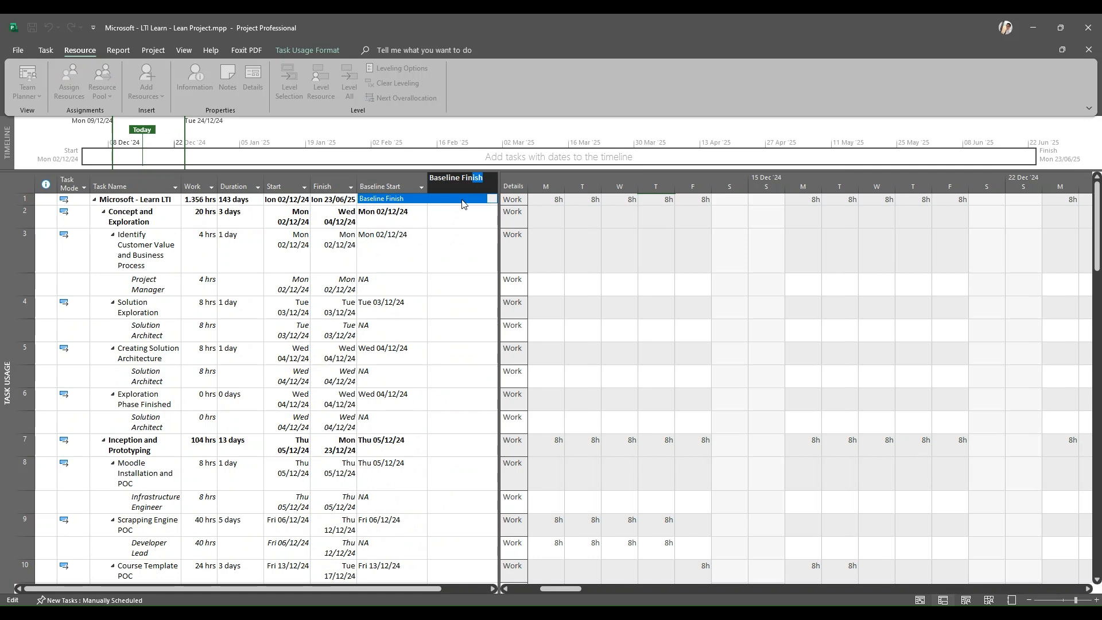
pyautogui.press('Return')
# - Enlarge the table area and add Actual Start and Actual Finish columns after Baseline Finish
pyautogui.moveTo(501, 230); pyautogui.dragTo(630, 228)
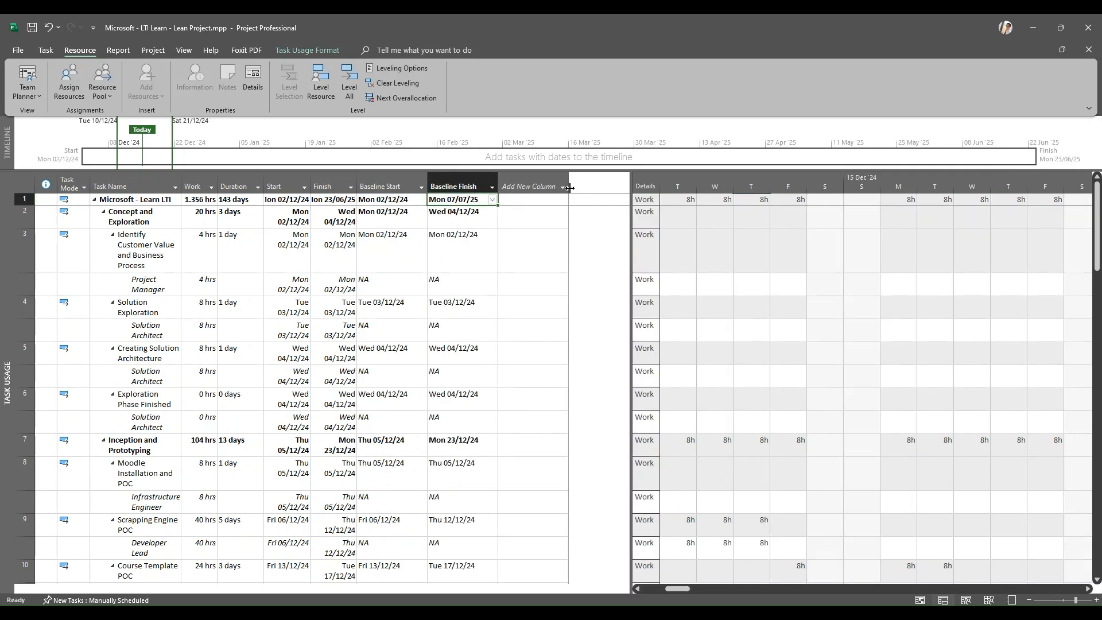
pyautogui.click(565, 188)
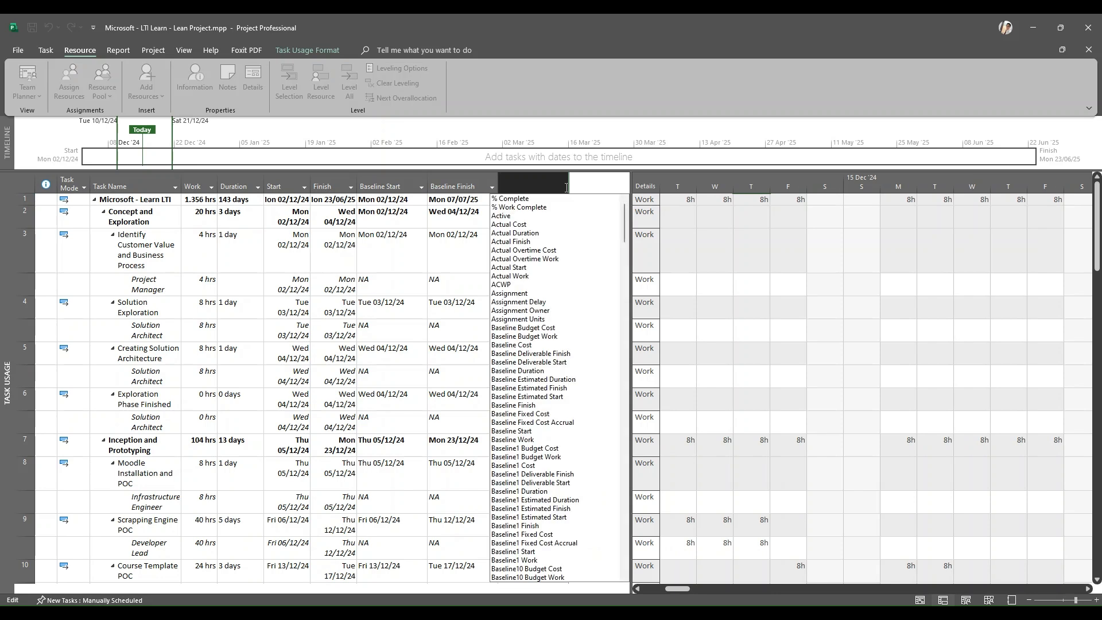
pyautogui.click(548, 268)
pyautogui.click(634, 189)
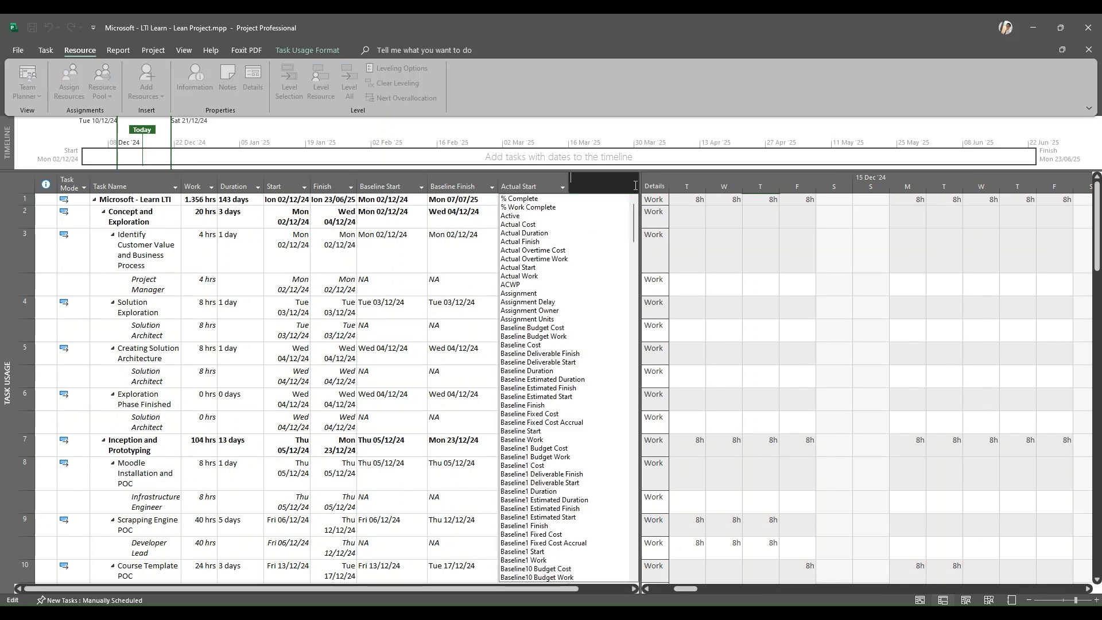
pyautogui.click(555, 242)
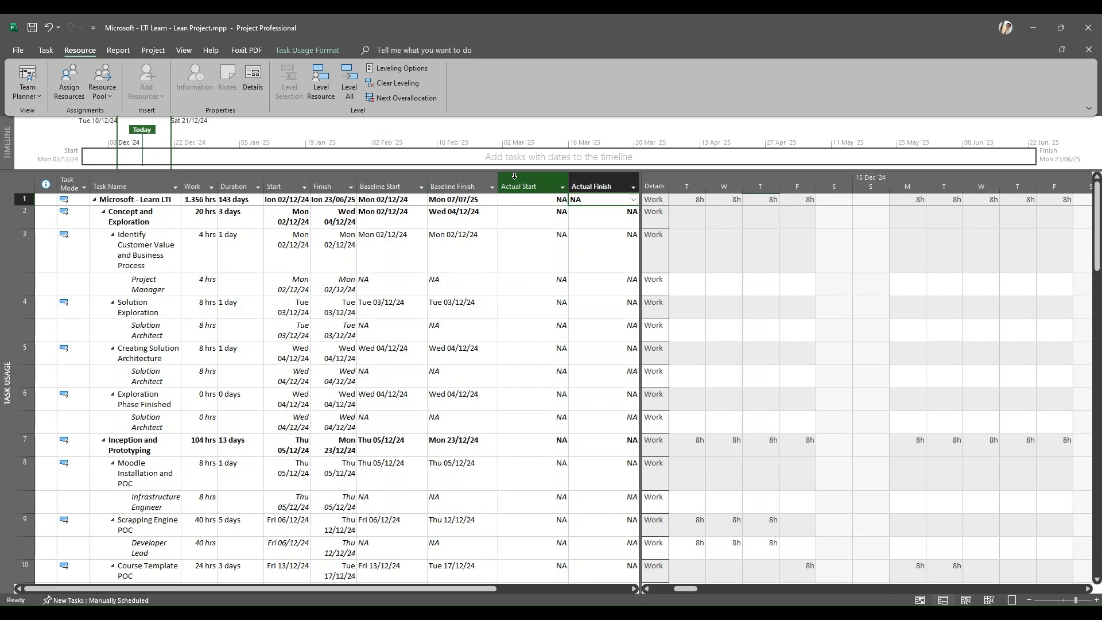
# - Set both the actual start and the actual finish of the Identify Customer Value and Business Process task to 03/12/24
pyautogui.click(510, 216)
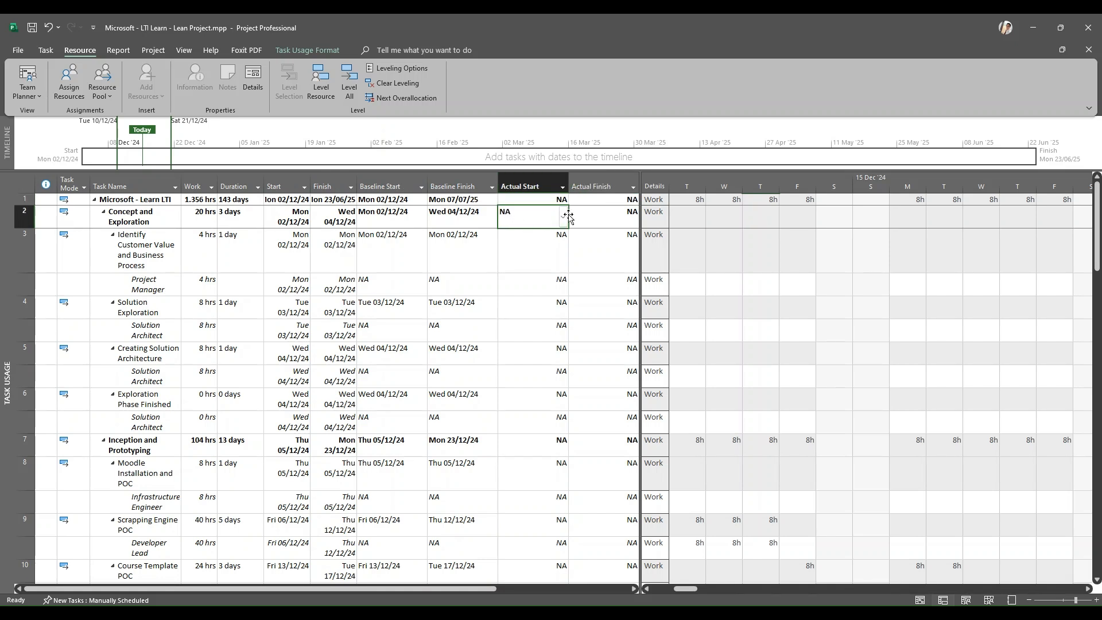
pyautogui.press('Down')
pyautogui.click(534, 223)
pyautogui.click(549, 251)
pyautogui.click(563, 251)
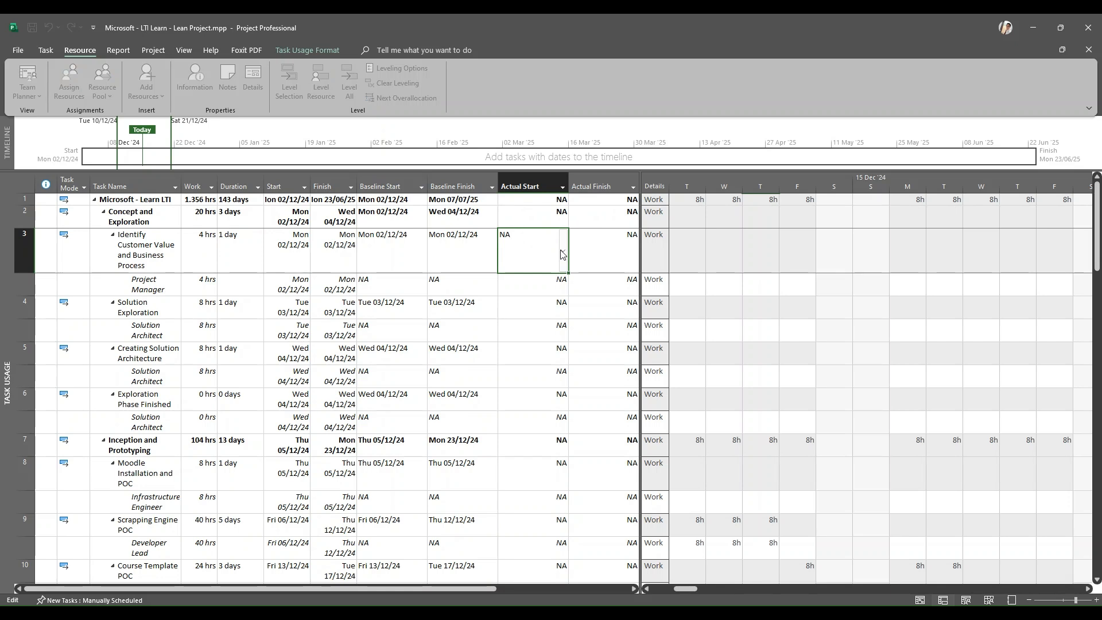
pyautogui.click(507, 306)
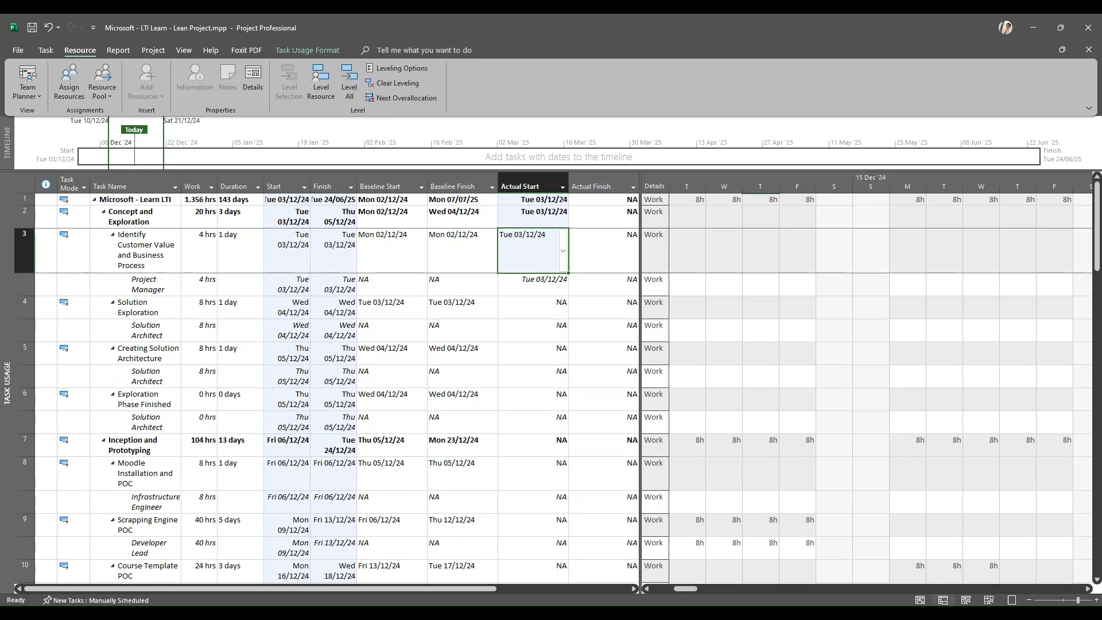
pyautogui.click(597, 251)
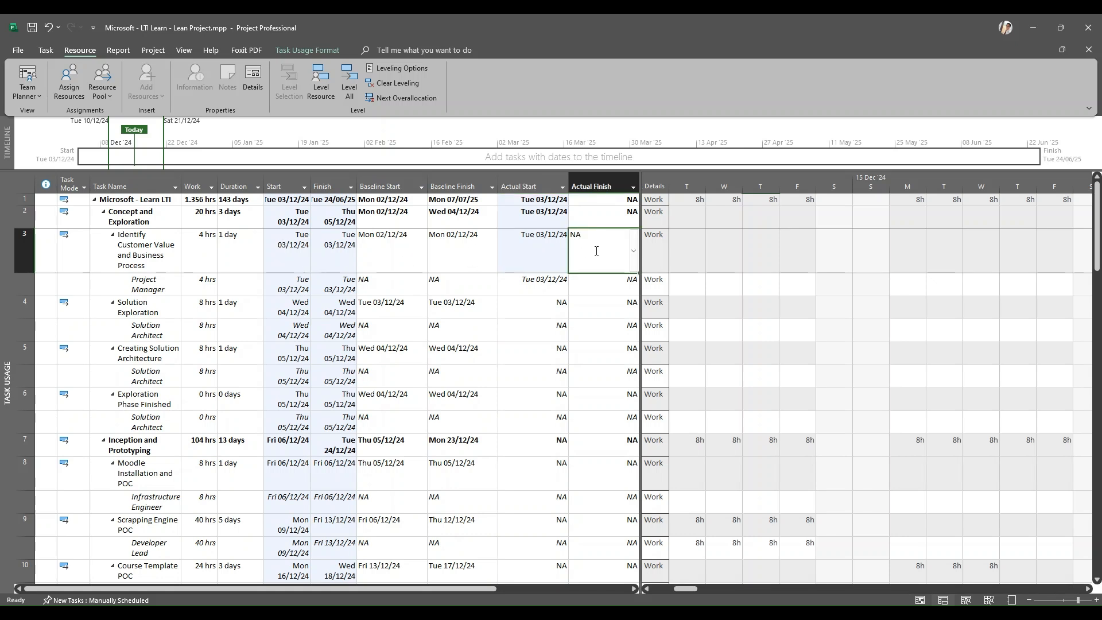
pyautogui.click(635, 252)
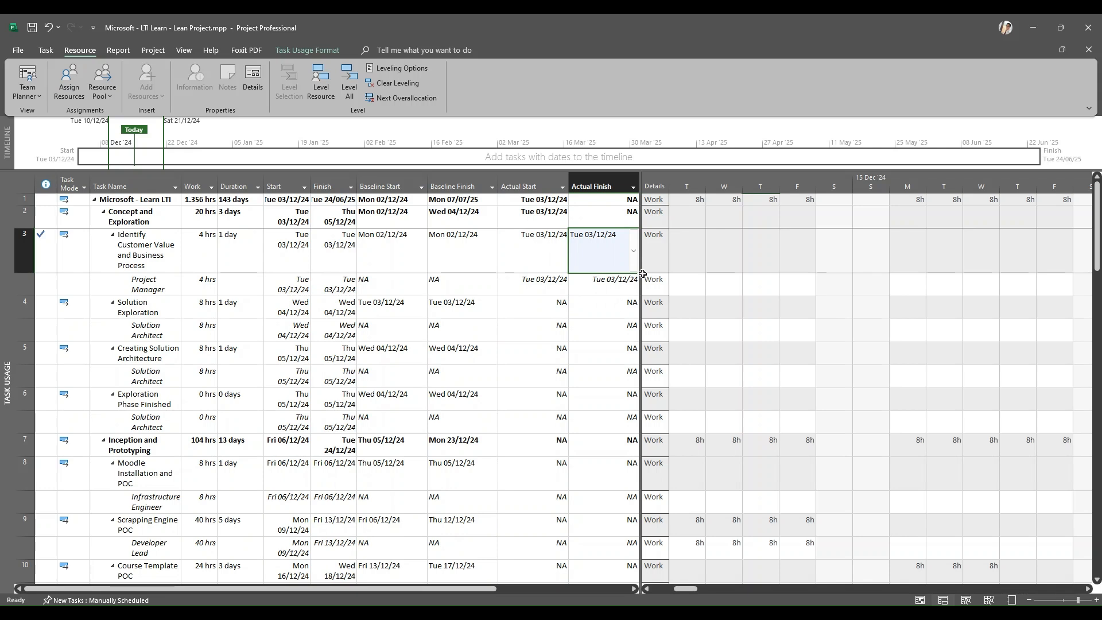
# - Enlarge the table area and add Start Variance, Finish Variance and % Work Complete columns after Actual Finish
pyautogui.moveTo(755, 271); pyautogui.dragTo(755, 271)
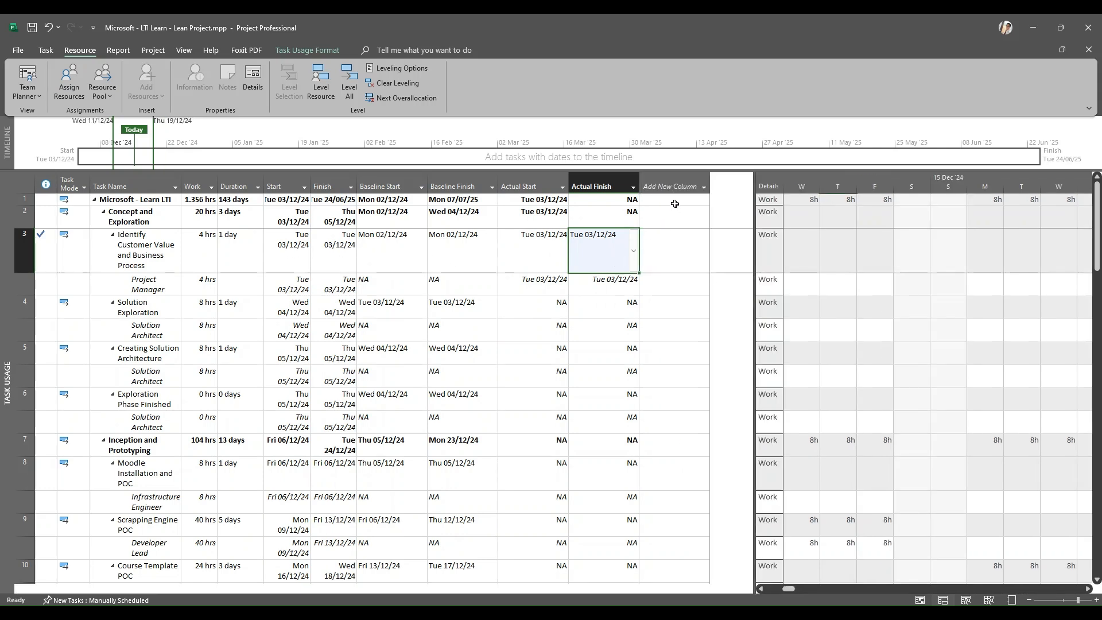
pyautogui.click(704, 189)
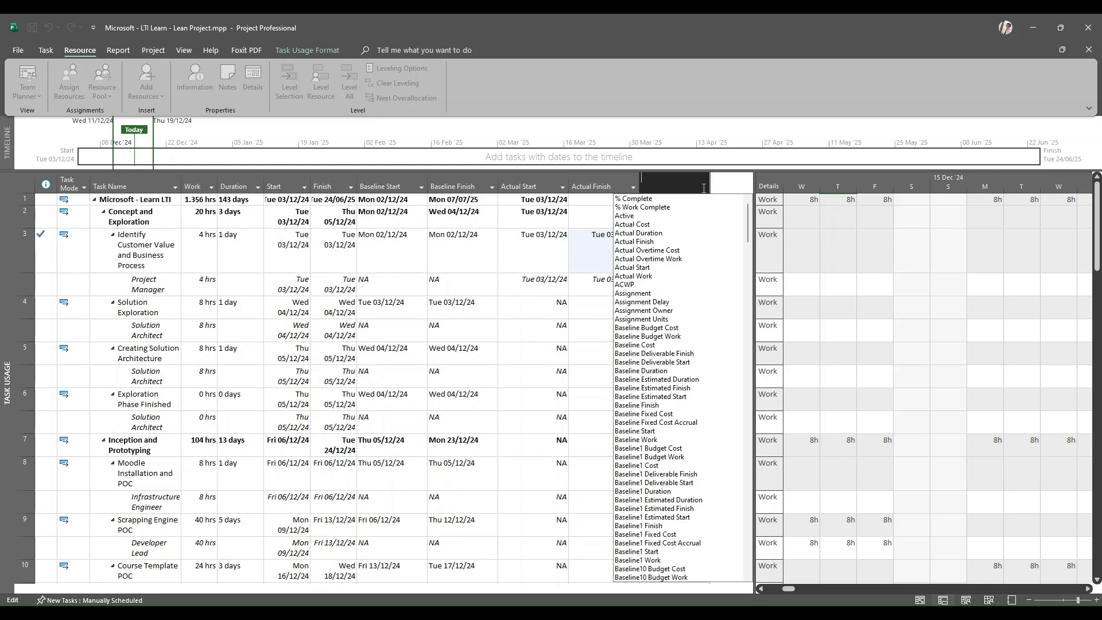
pyautogui.write('var')
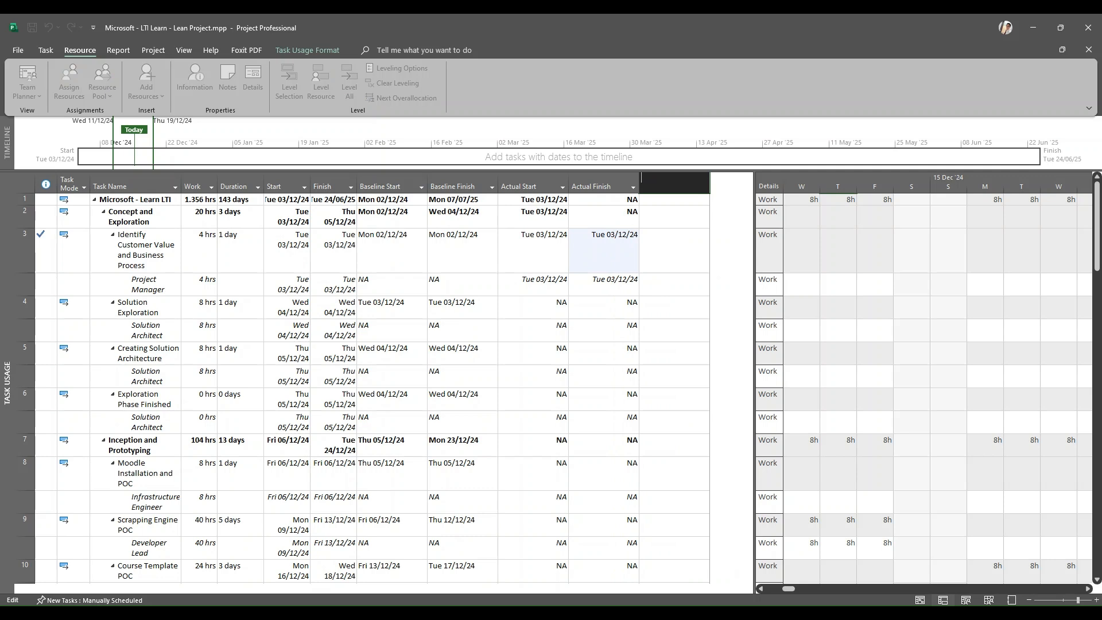
pyautogui.click(672, 239)
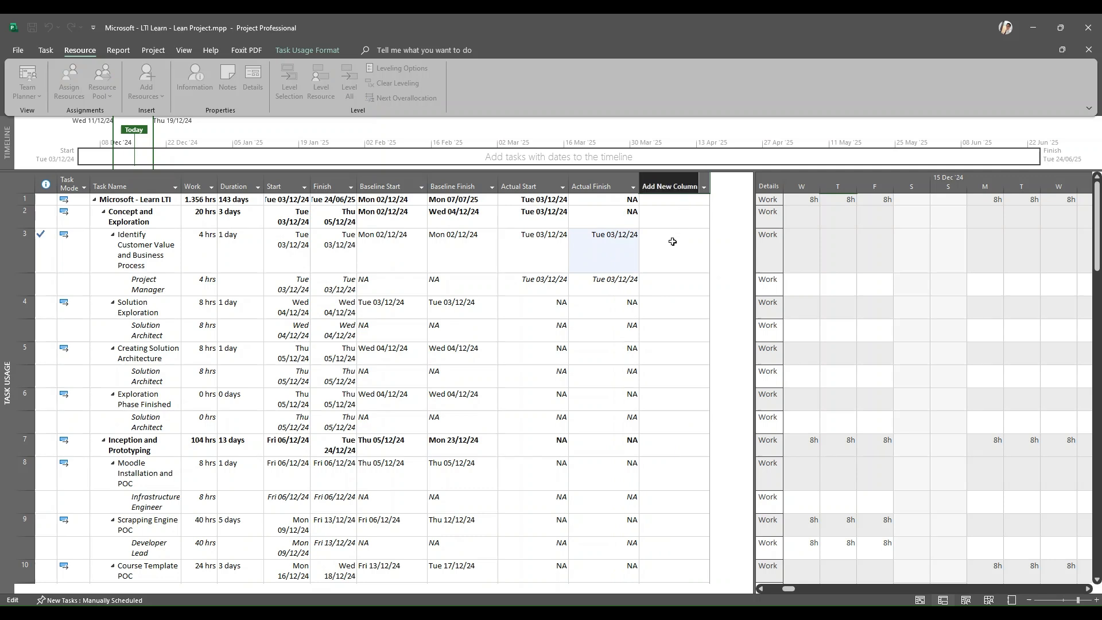
pyautogui.click(706, 184)
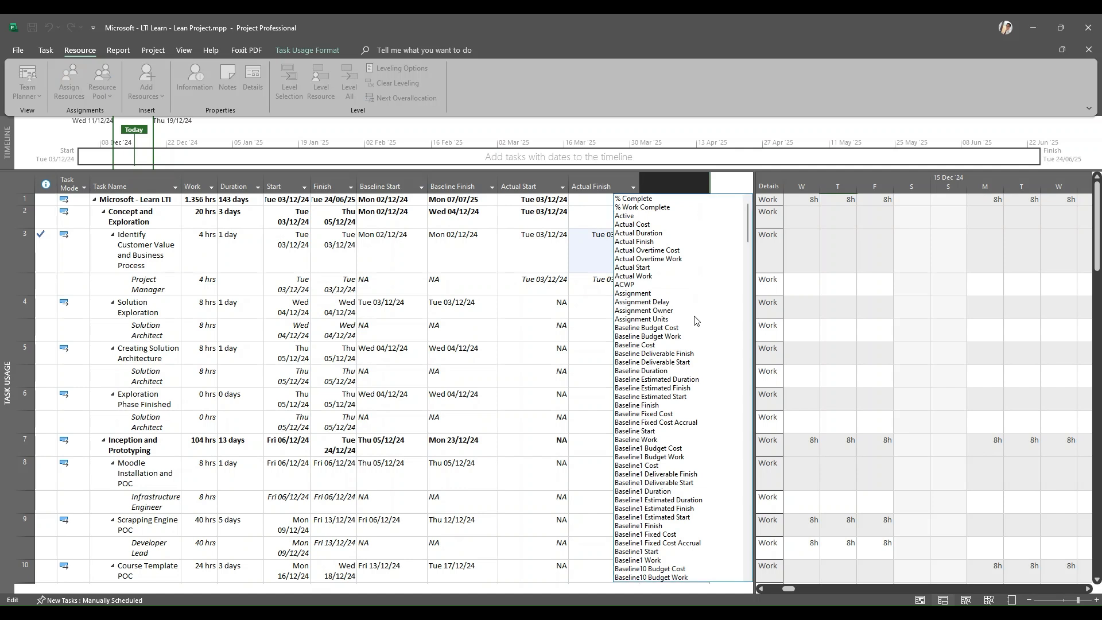
pyautogui.scroll(-3, 695, 320)
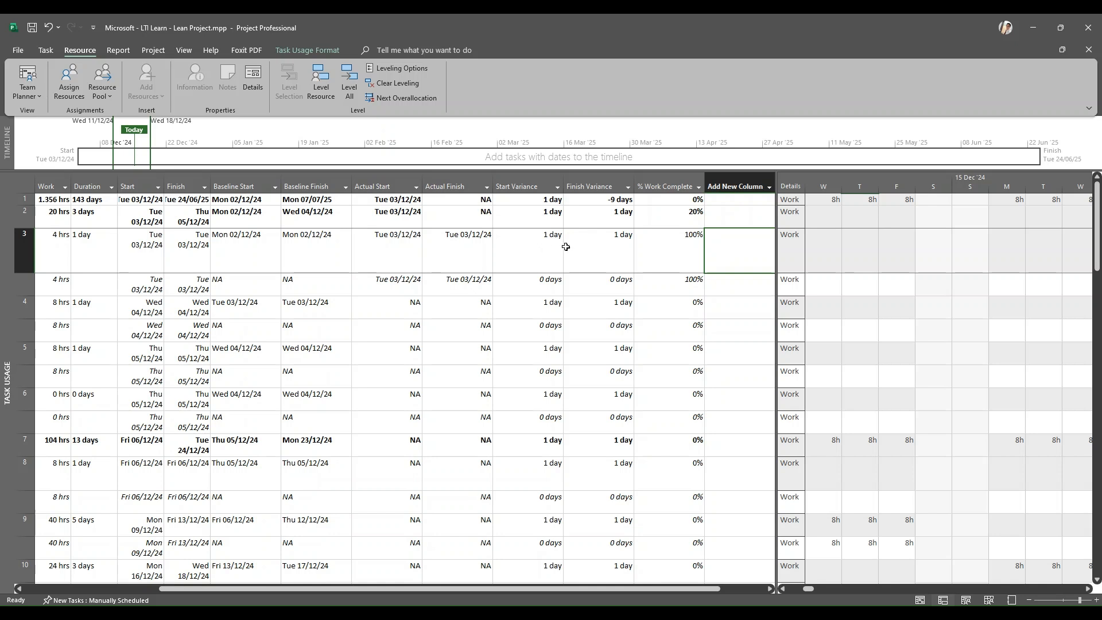
# - Check the start and finish variance of the Identify Customer Value and Business Process task
pyautogui.click(527, 242)
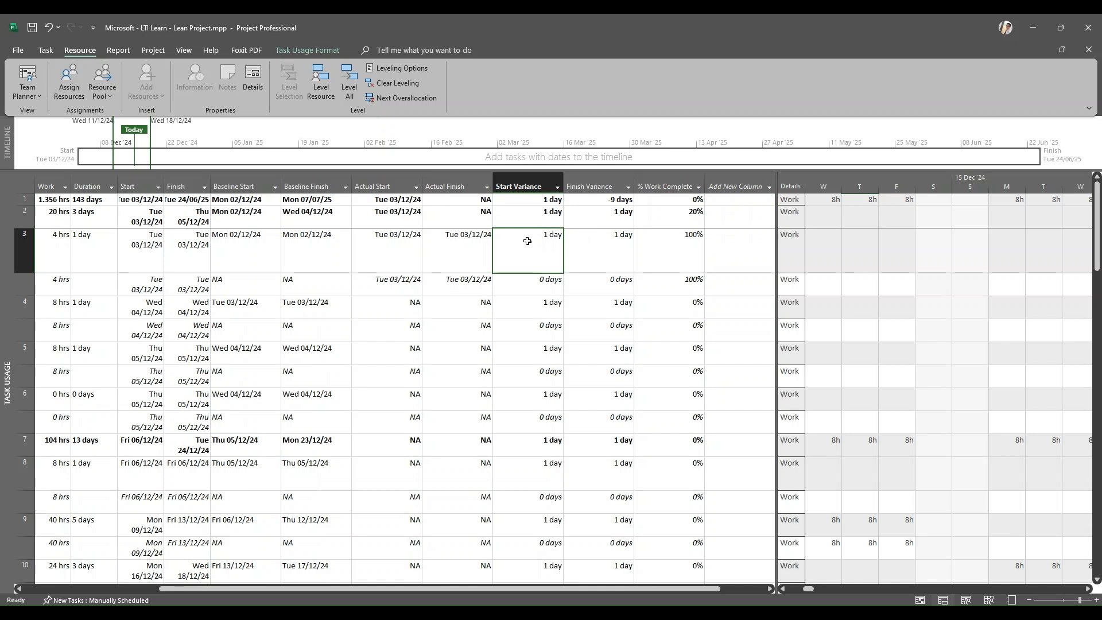
pyautogui.click(590, 243)
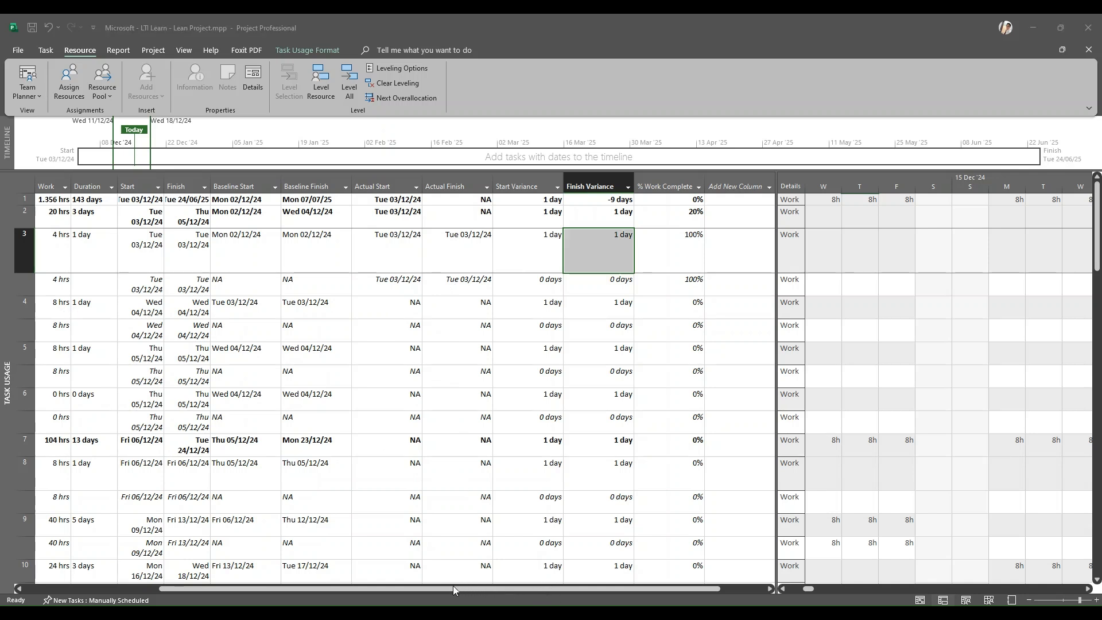
# - Set the actual start of the Solution Exploration task to 03/12/24 and its actual finish to 04/12/24
pyautogui.moveTo(453, 585); pyautogui.dragTo(350, 586)
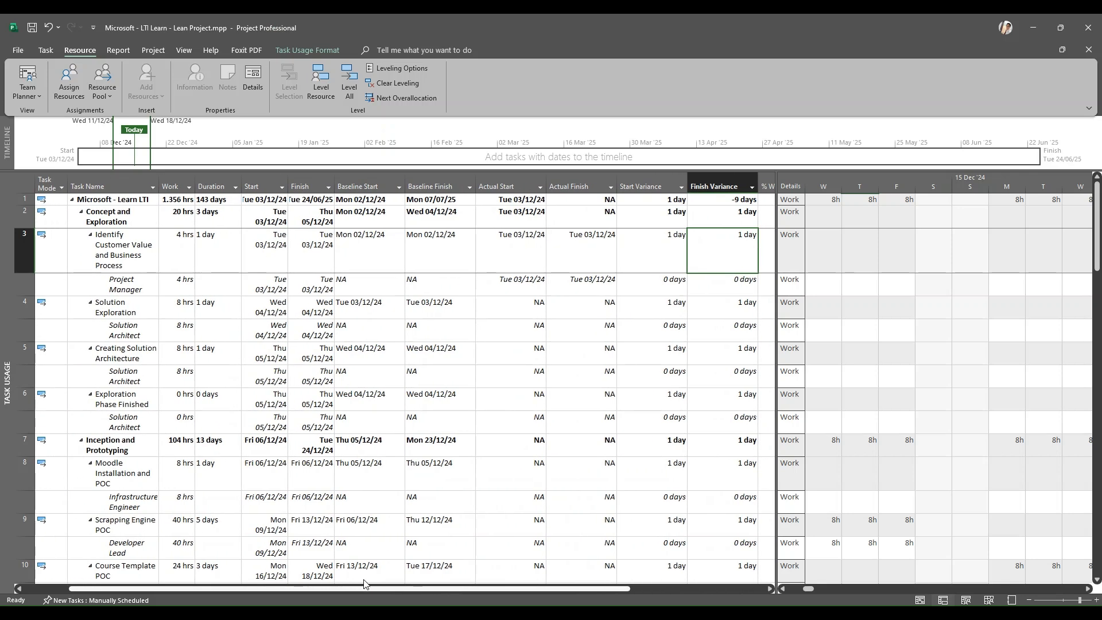
pyautogui.moveTo(368, 585); pyautogui.dragTo(413, 586)
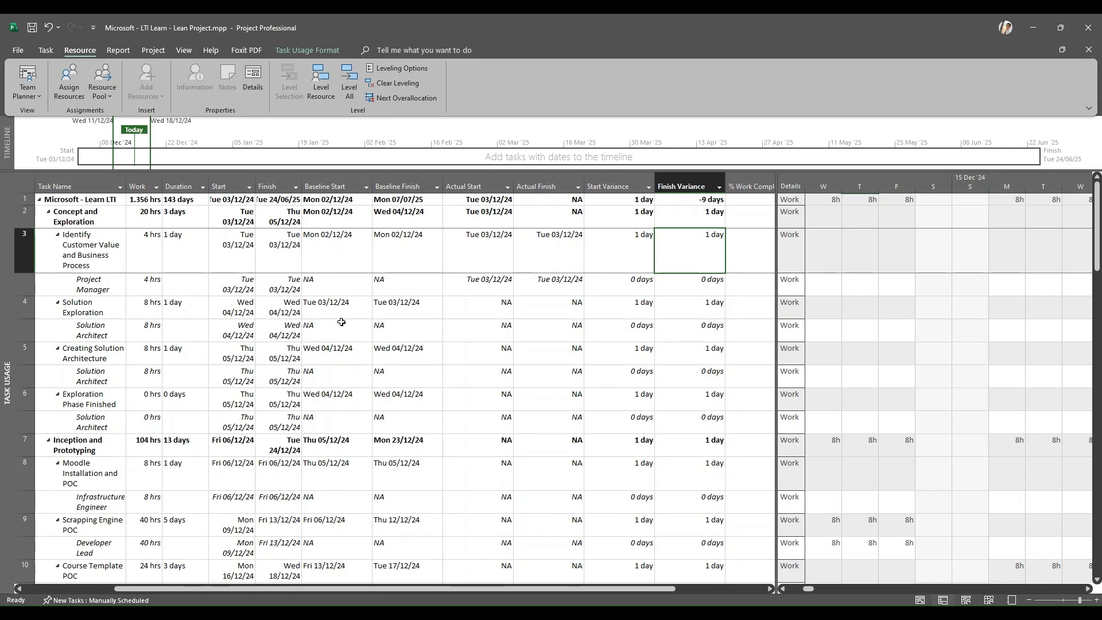
pyautogui.click(482, 307)
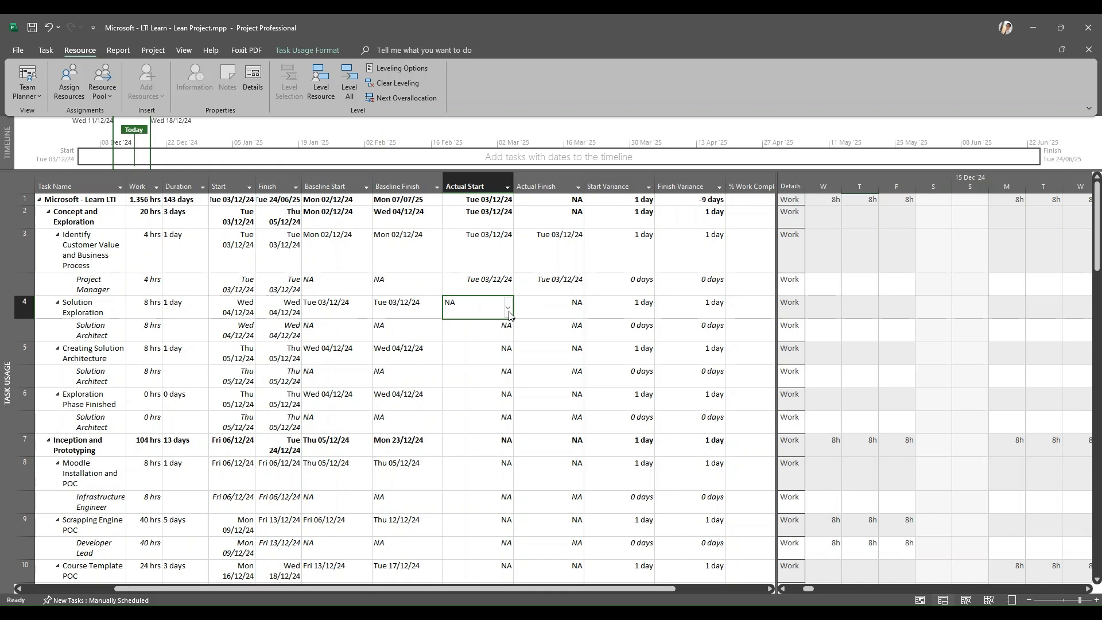
pyautogui.click(509, 314)
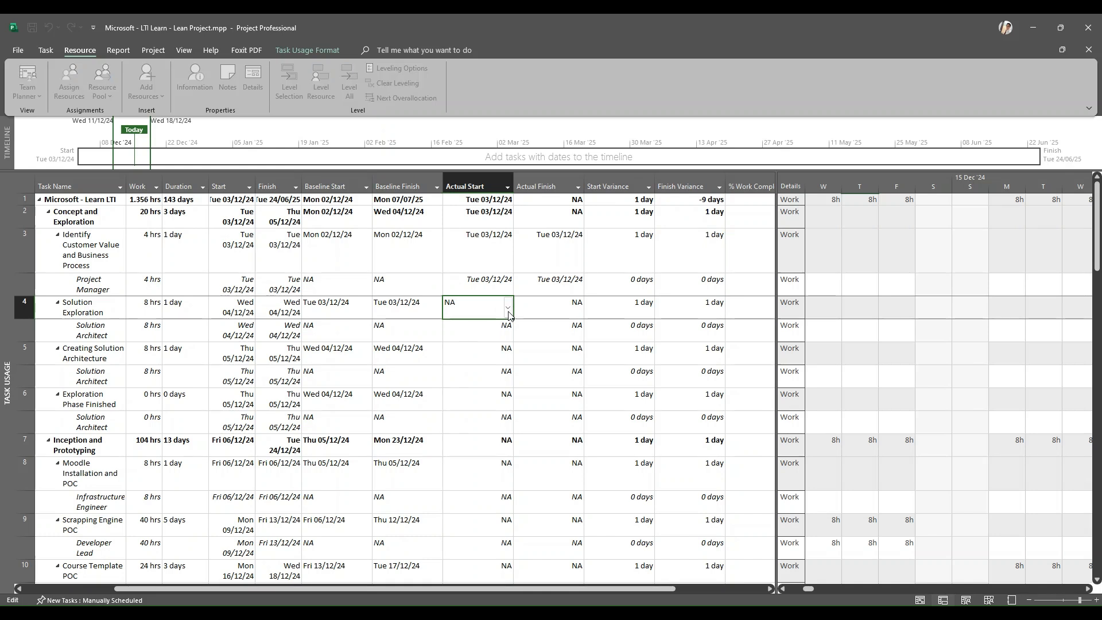
pyautogui.click(452, 351)
pyautogui.click(553, 311)
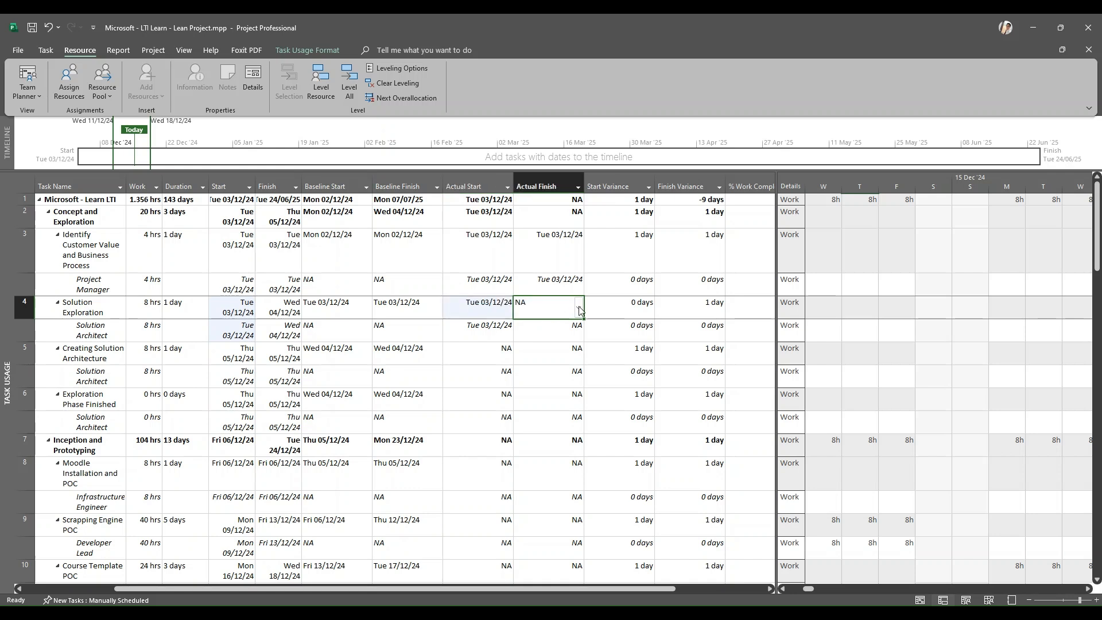
pyautogui.click(579, 310)
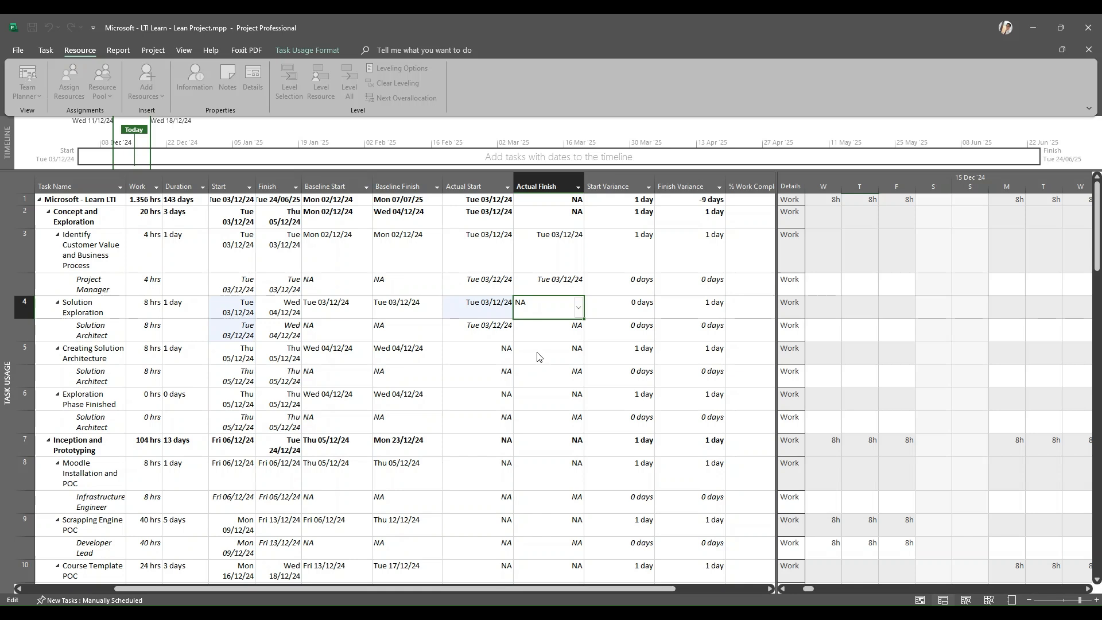
pyautogui.click(615, 326)
# - Check the start variance, finish variance and % work complete of the Solution Exploration task against its actual dates
pyautogui.click(568, 312)
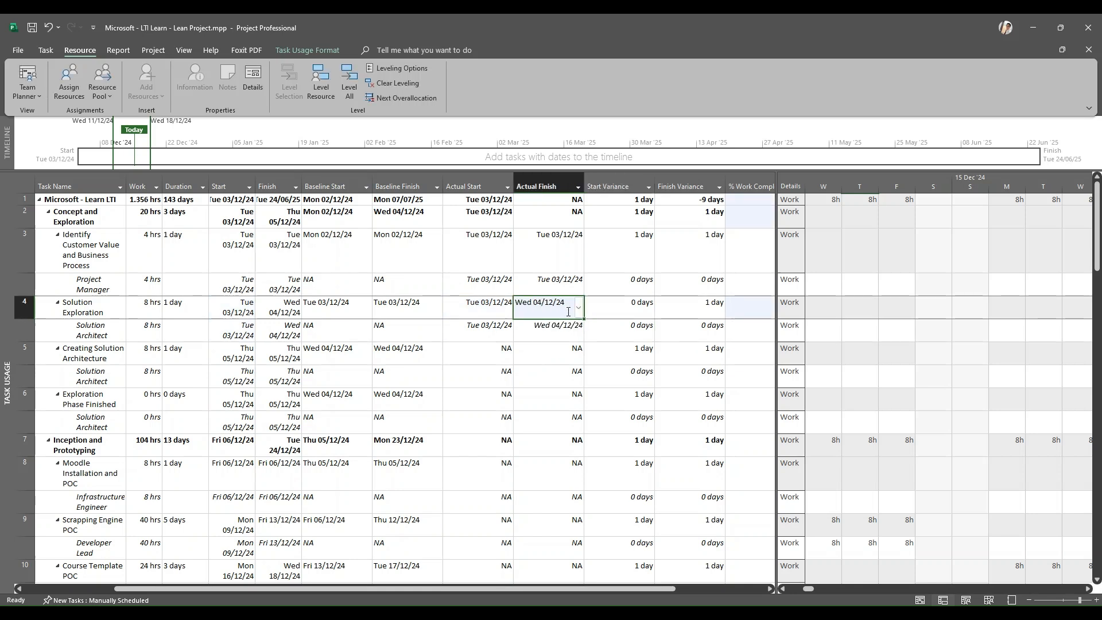
pyautogui.click(627, 310)
pyautogui.click(689, 301)
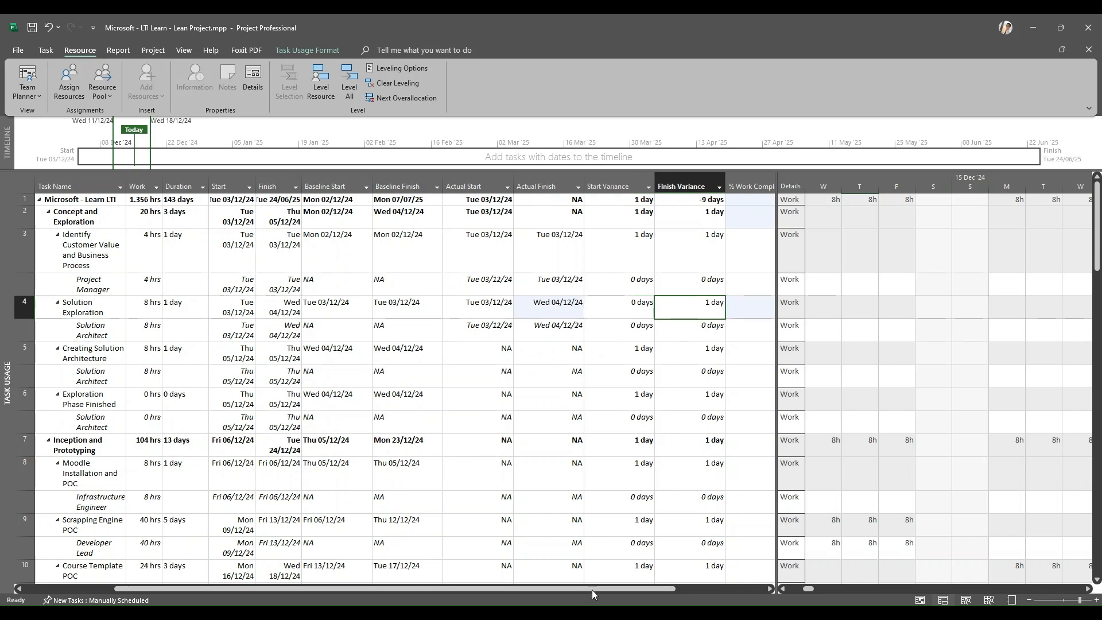
pyautogui.moveTo(593, 590); pyautogui.dragTo(620, 588)
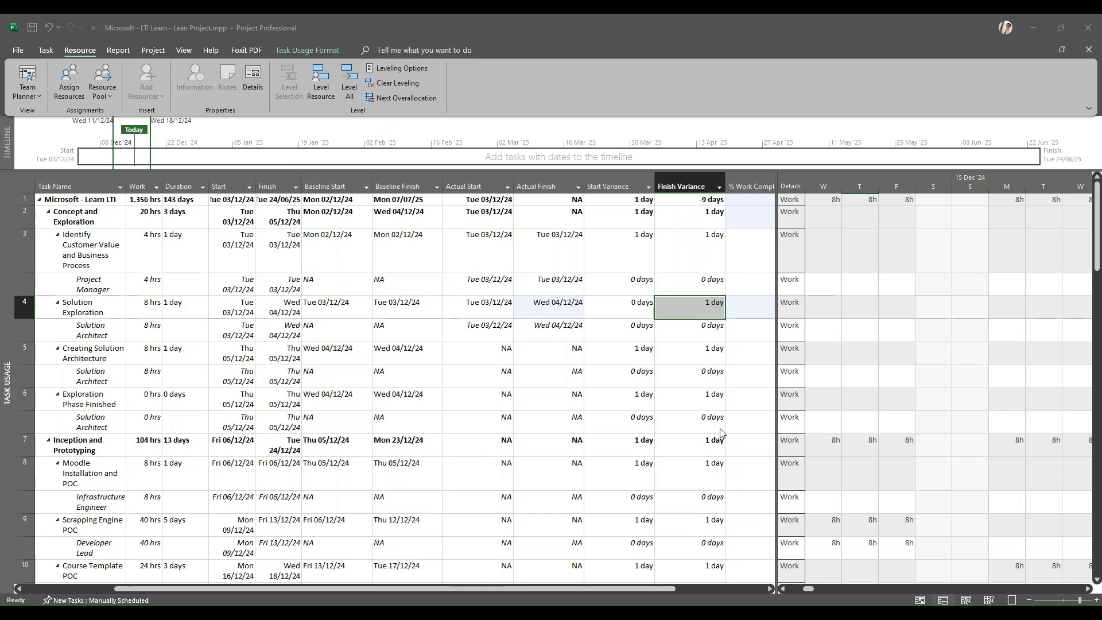
pyautogui.click(748, 310)
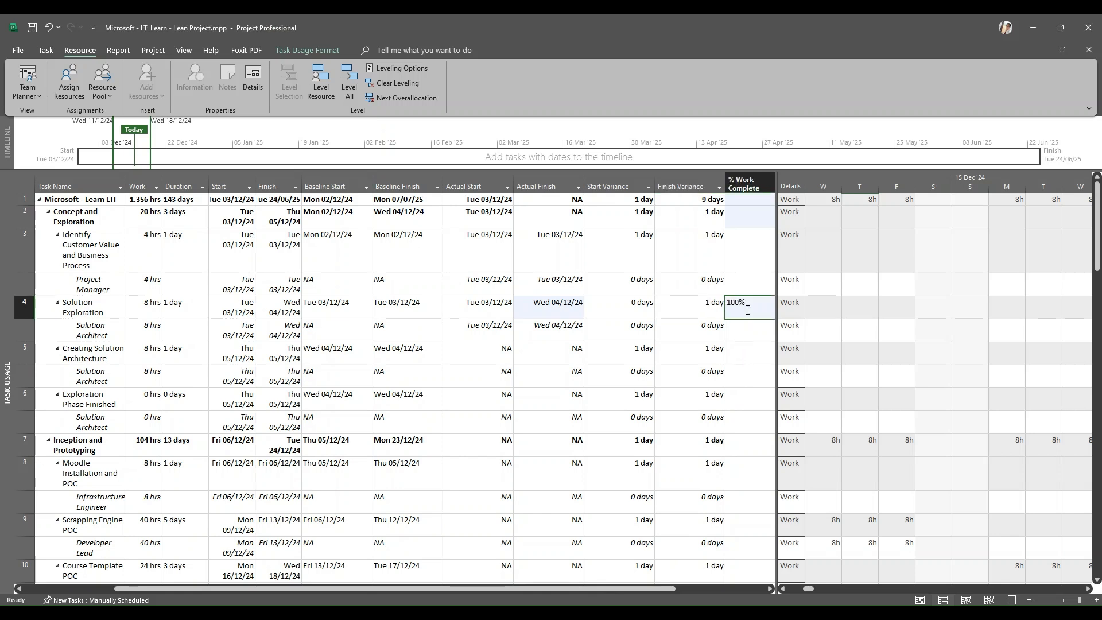
pyautogui.press('Left')
pyautogui.press('Left')
pyautogui.press('Left')
pyautogui.press('Left')
pyautogui.press('Left')
pyautogui.press('Left')
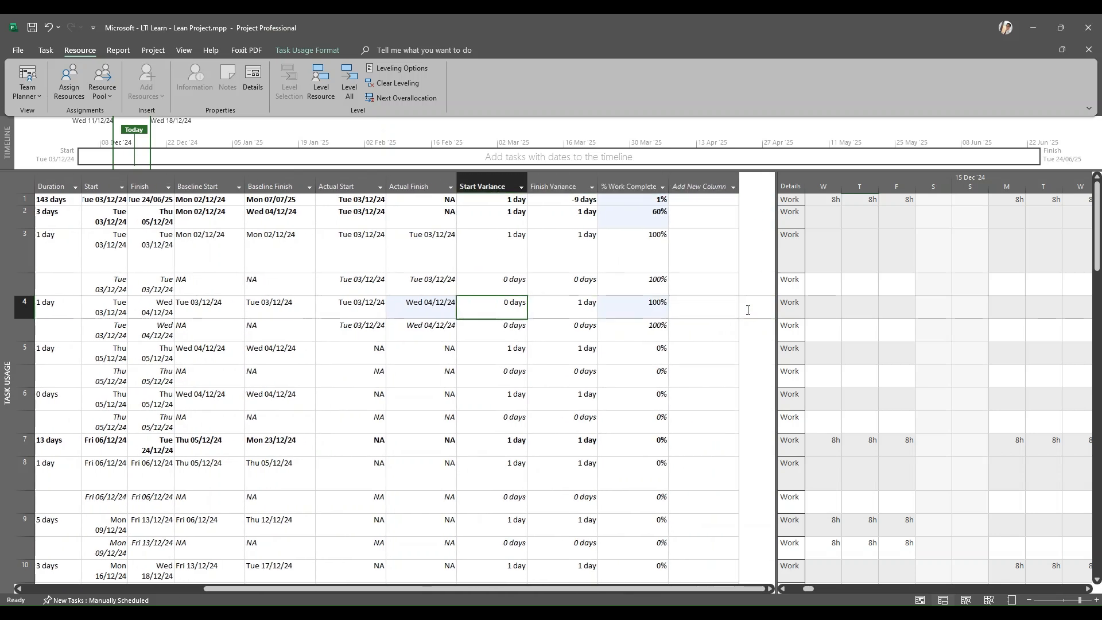
pyautogui.press('Right')
pyautogui.press('Right')
pyautogui.press('Right')
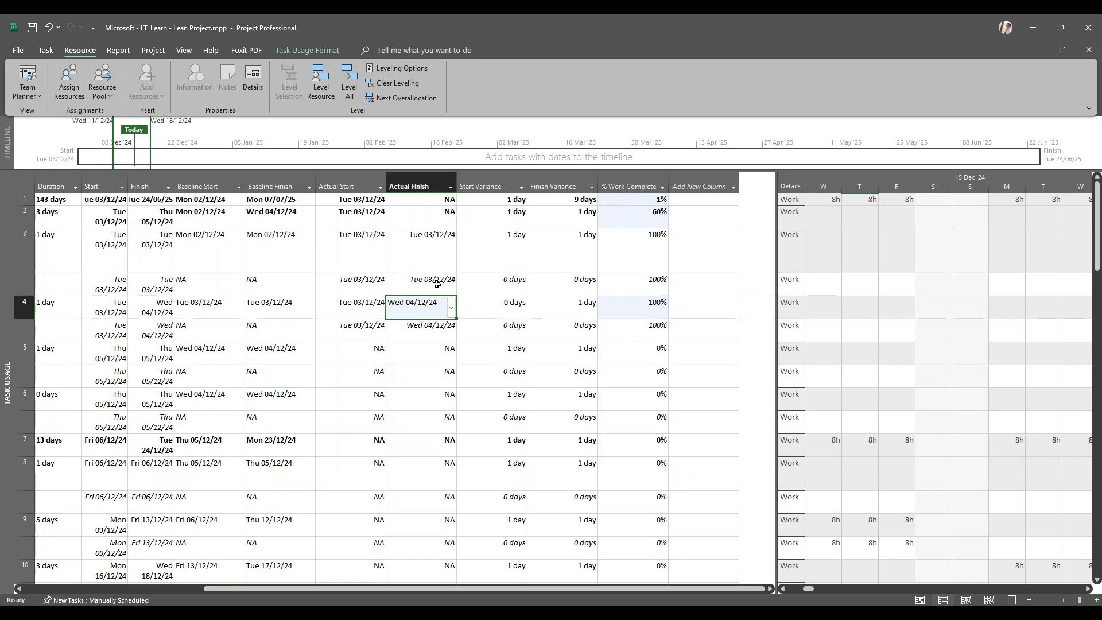
# - Review the Creating Solution Architecture task's row from its indicator through its scheduled, baseline and actual dates
pyautogui.click(373, 355)
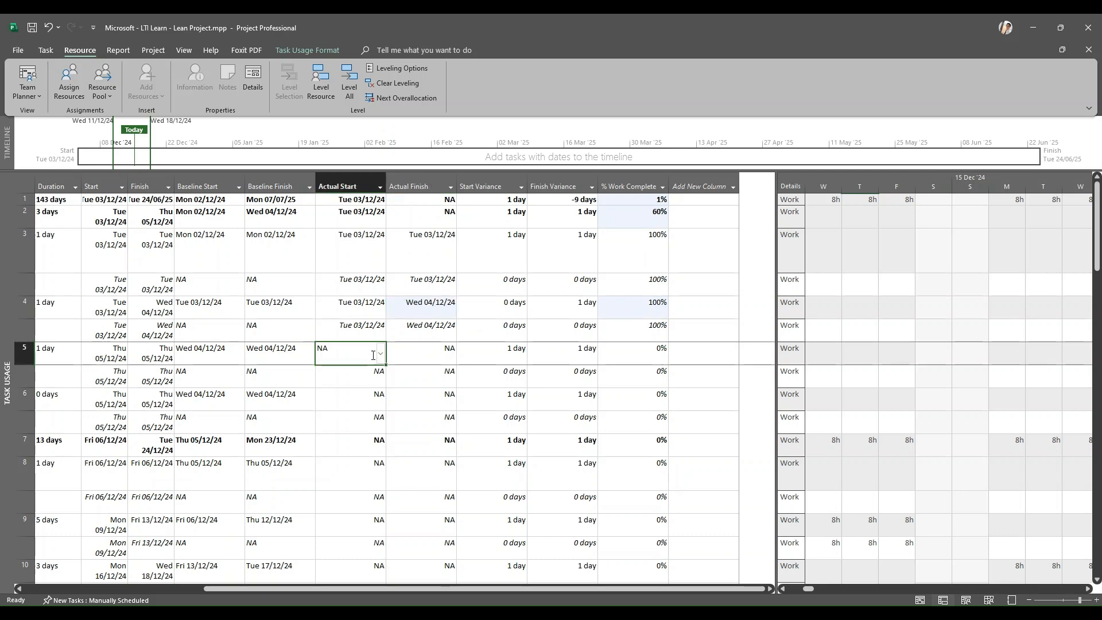
pyautogui.press('Left')
pyautogui.press('Left')
pyautogui.press('Left')
pyautogui.press('Left')
pyautogui.press('Left')
pyautogui.press('Left')
pyautogui.press('Left')
pyautogui.press('Left')
pyautogui.press('Left')
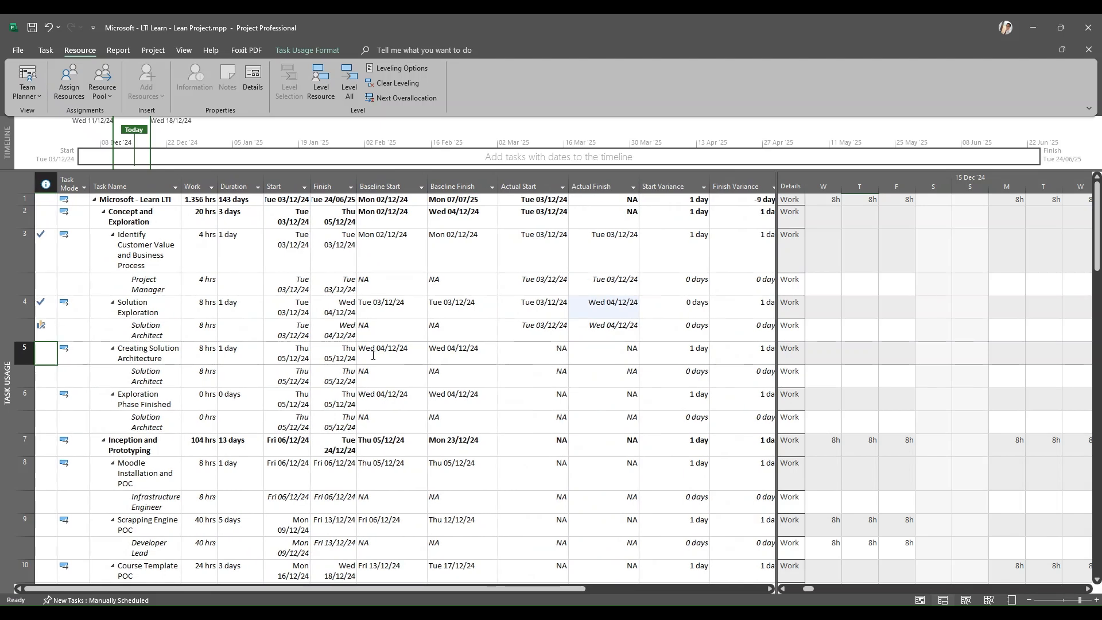
pyautogui.press('Right')
pyautogui.press('Right')
pyautogui.press('Right')
pyautogui.press('Right')
pyautogui.press('Right')
pyautogui.press('Right')
pyautogui.press('Right')
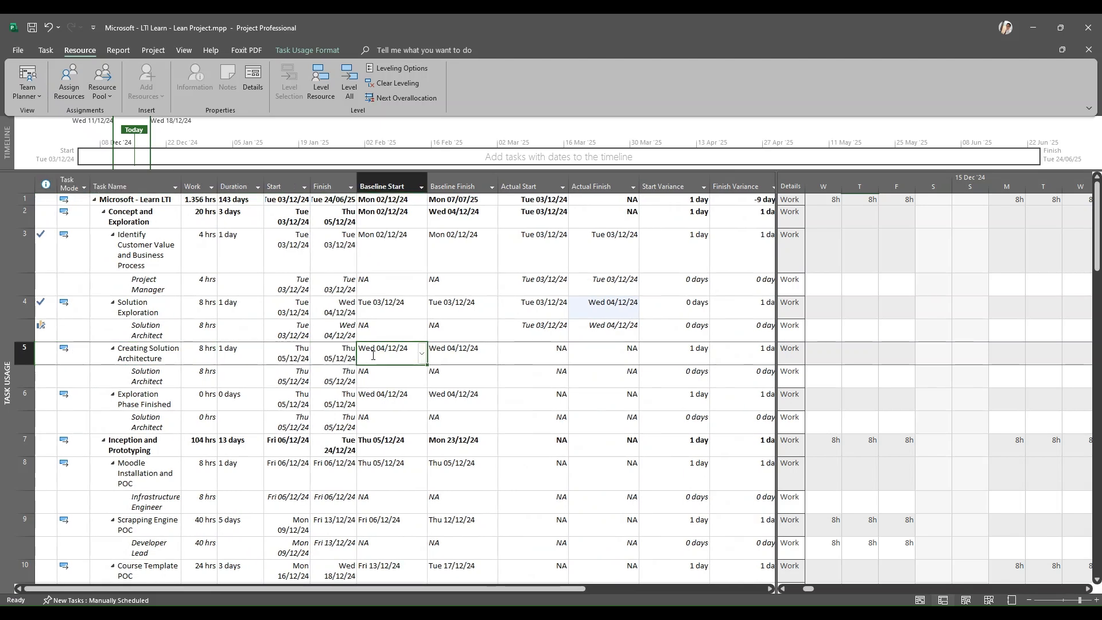
pyautogui.press('Right')
pyautogui.press('Right')
pyautogui.press('Right')
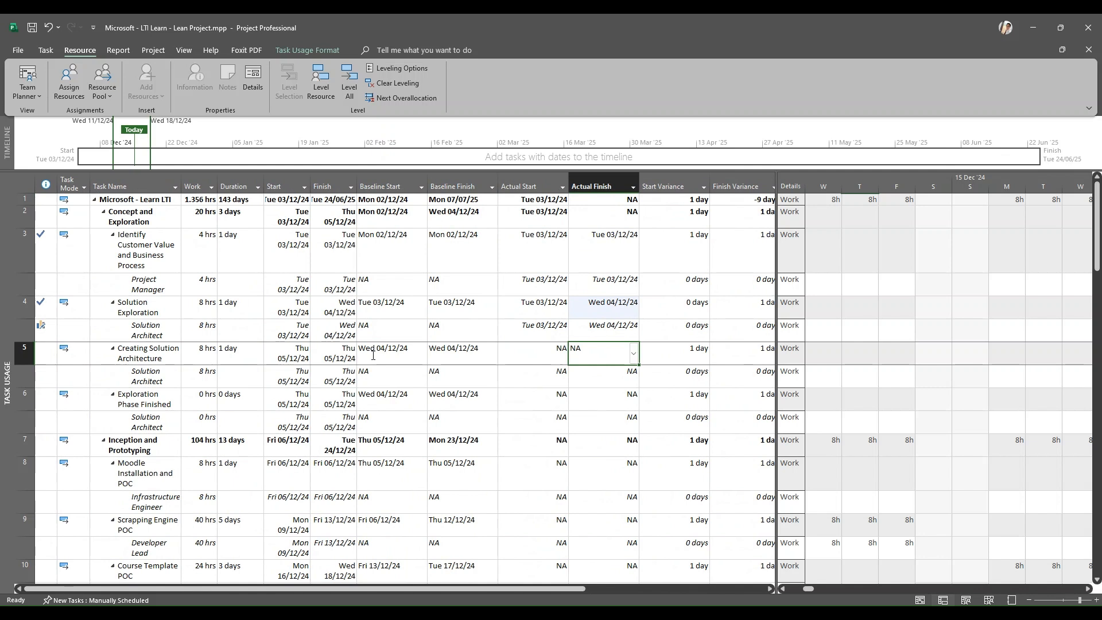